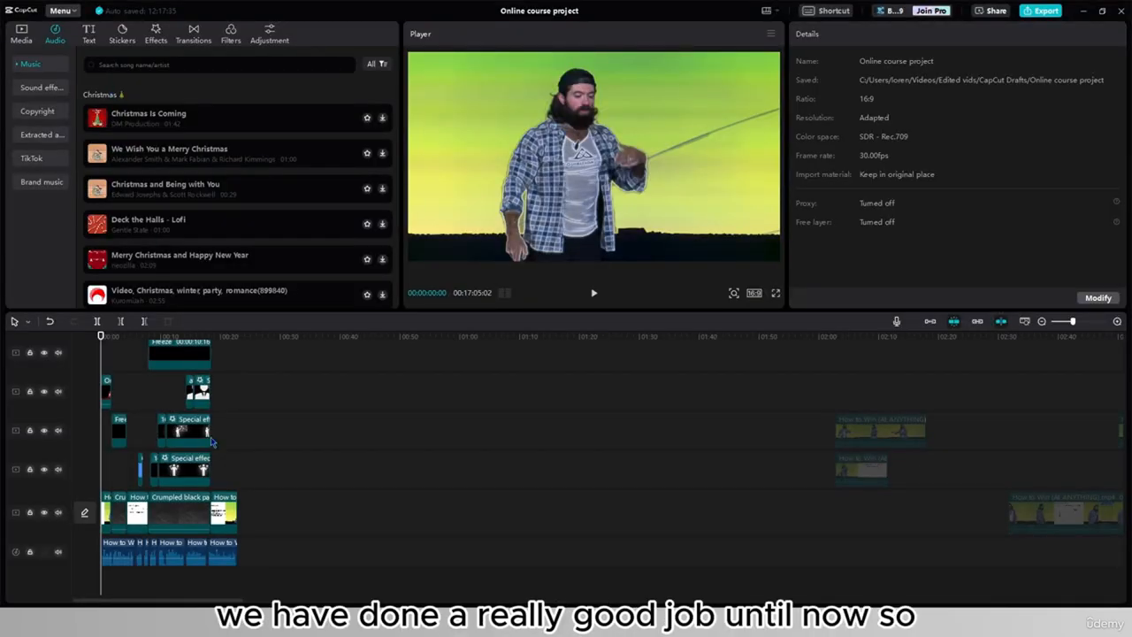
Step: Select the first audio clip on the timeline and look through its basic audio options, from volume to channels
left_click(150, 555)
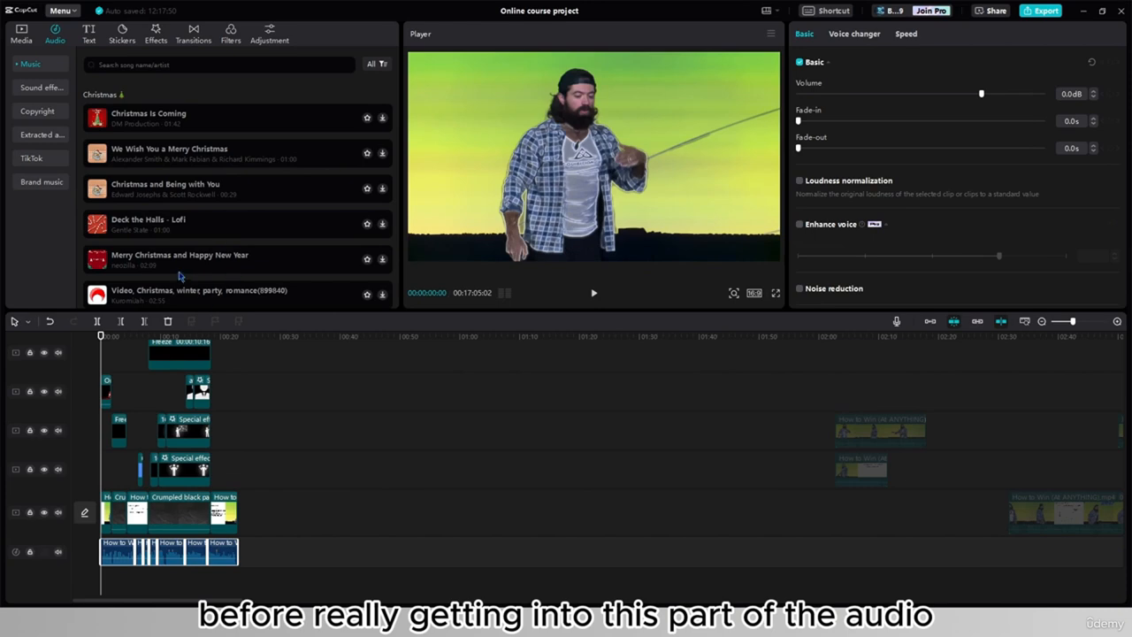
left_click(108, 556)
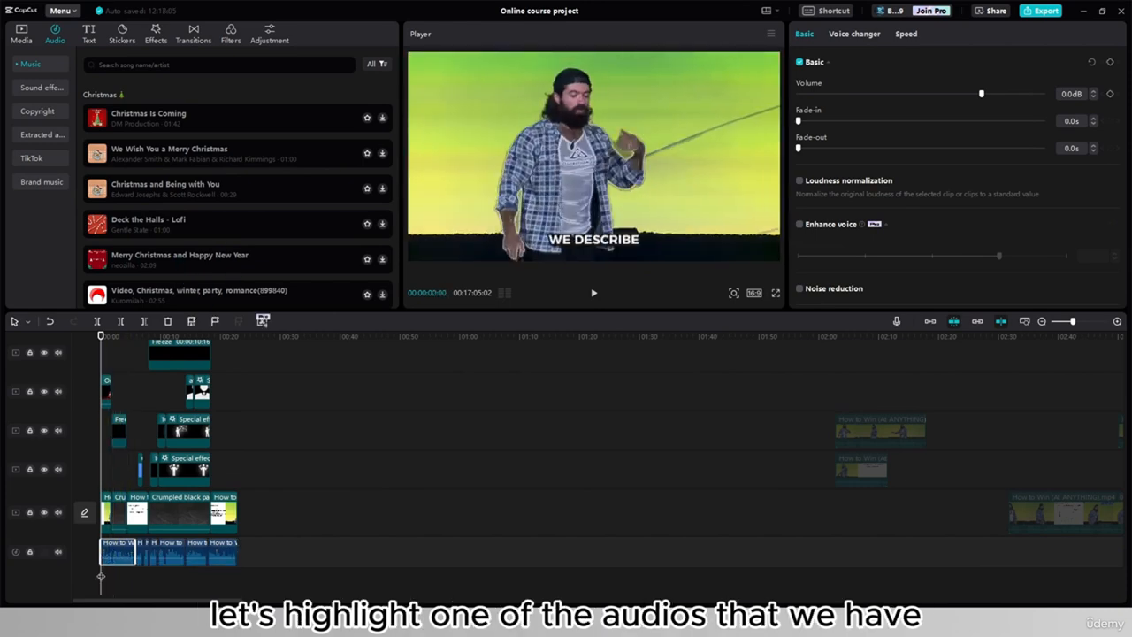
left_click(108, 579)
left_click(117, 555)
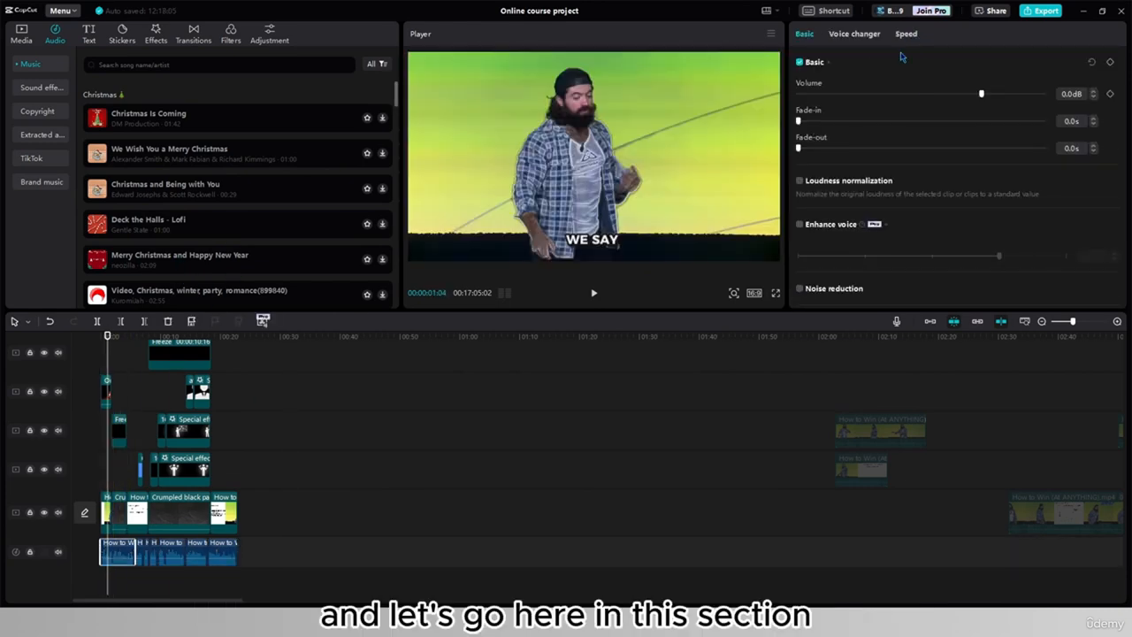
scroll(895, 177, "down", 3)
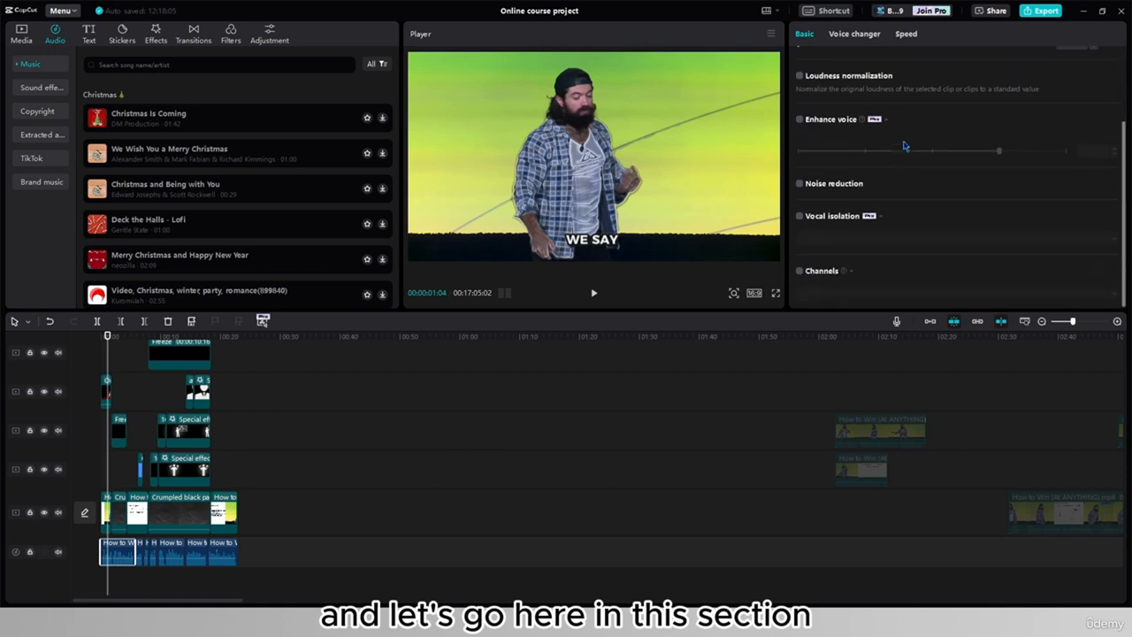
scroll(897, 151, "up", 3)
scroll(902, 194, "down", 3)
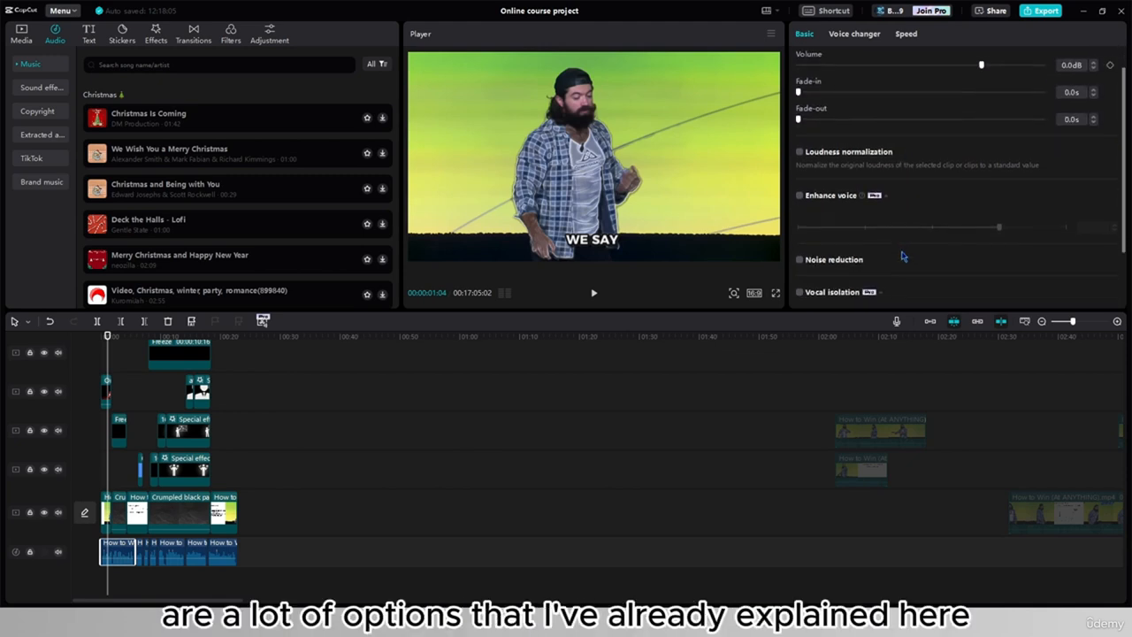
scroll(894, 212, "up", 3)
scroll(880, 238, "down", 2)
scroll(876, 252, "down", 2)
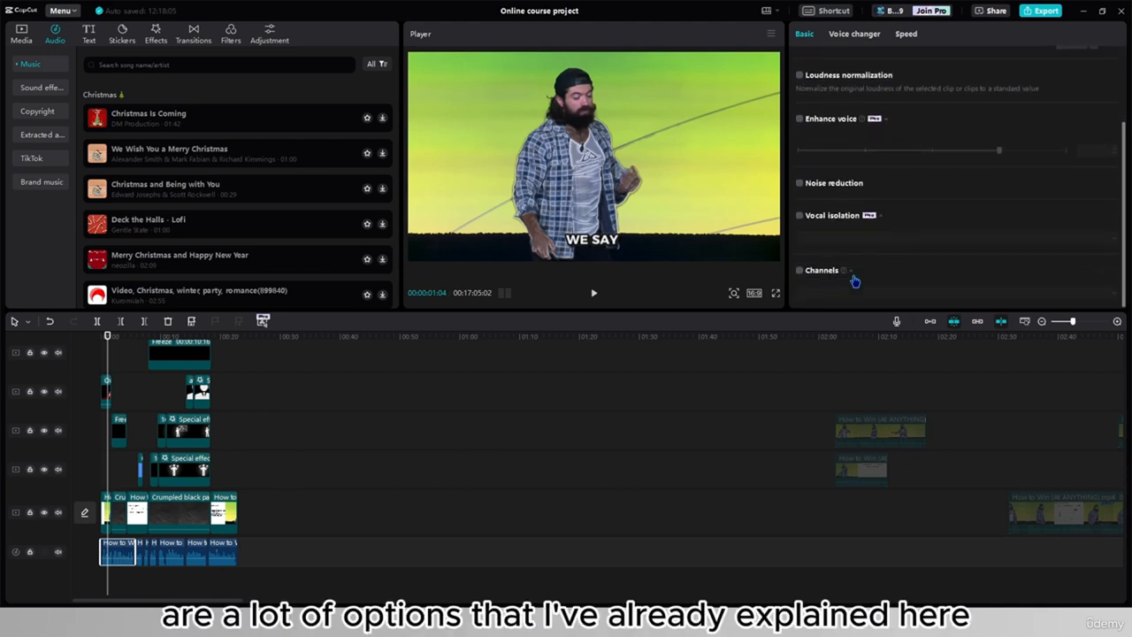
Step: Apply the Deep voice filter to the first audio clip and play it back
left_click(865, 36)
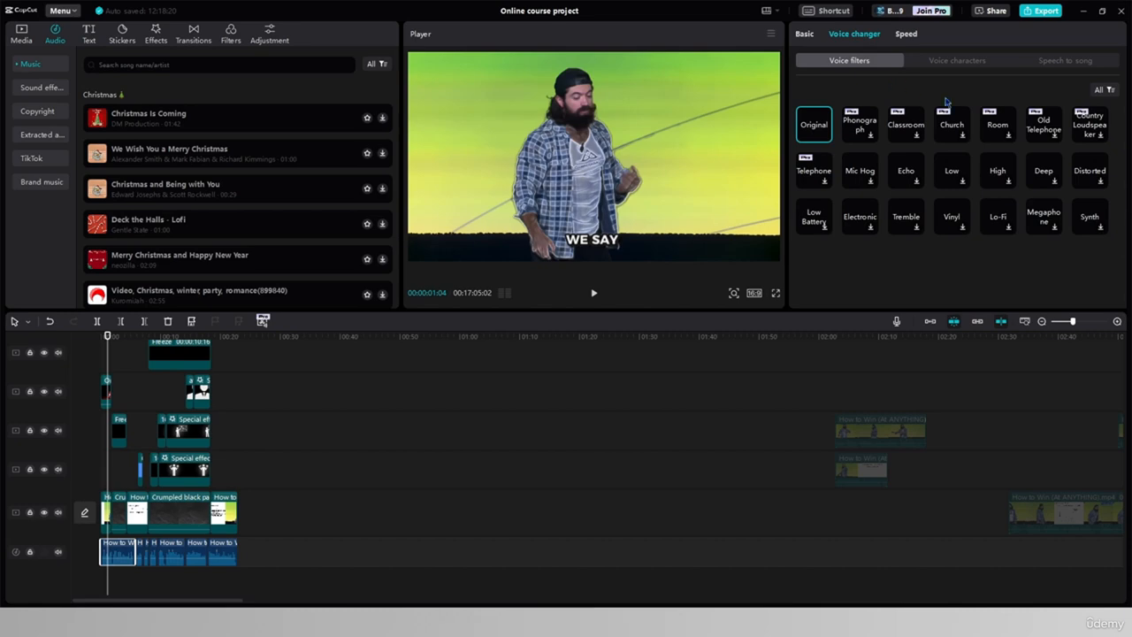
left_click(1042, 175)
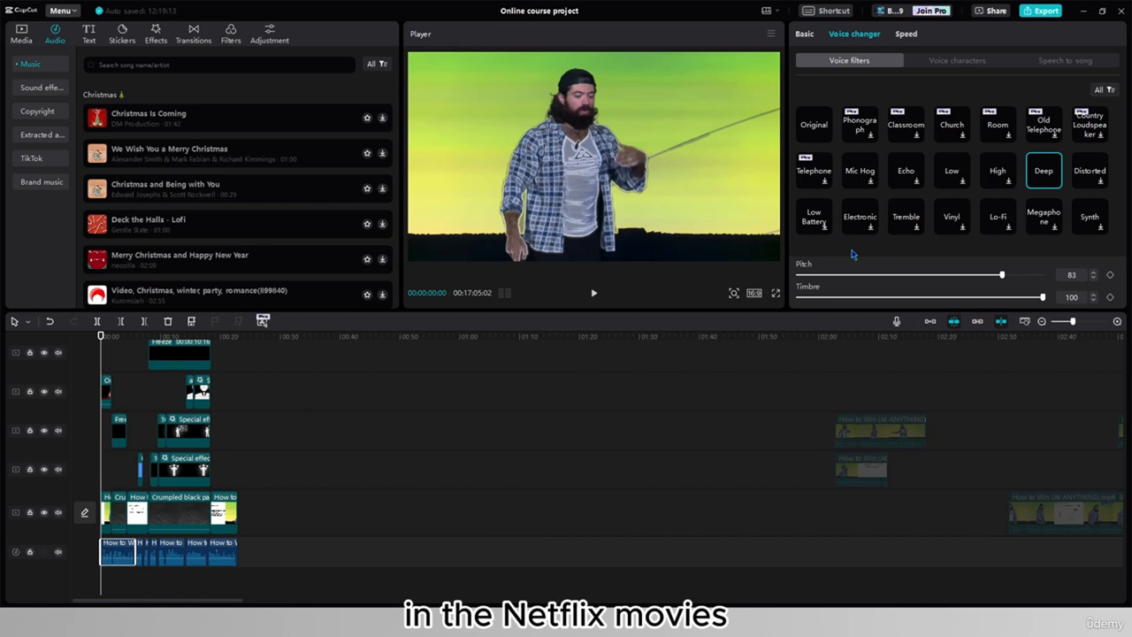
left_click(594, 293)
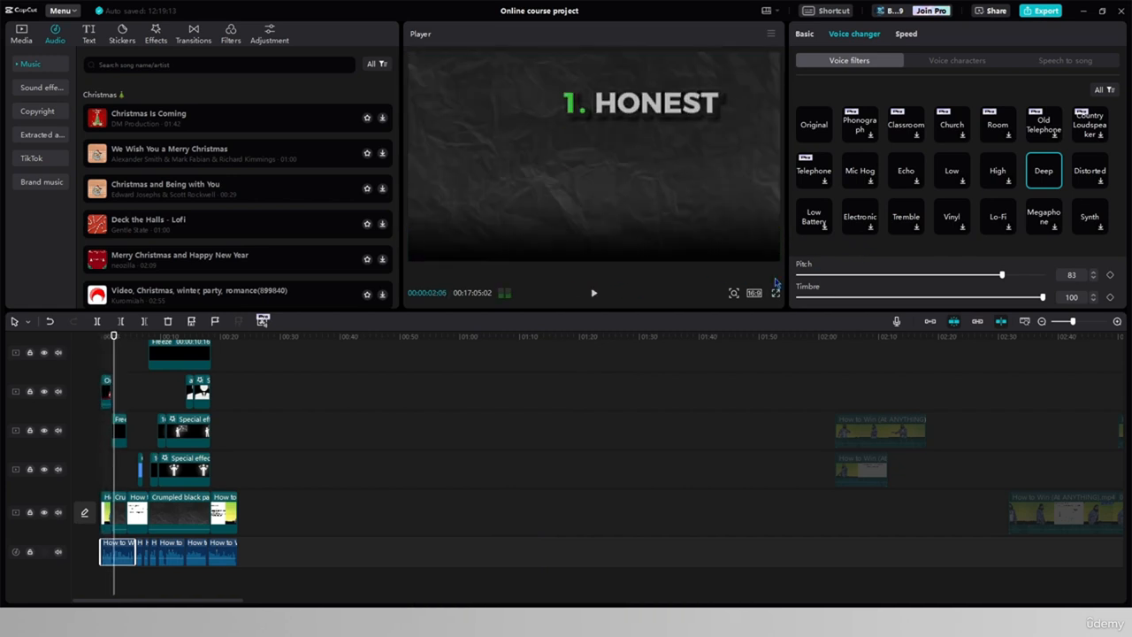
Step: Lower the Deep filter's timbre to 18, play the clip, and adjust the timbre further while listening
left_click_drag(1028, 297, 842, 297)
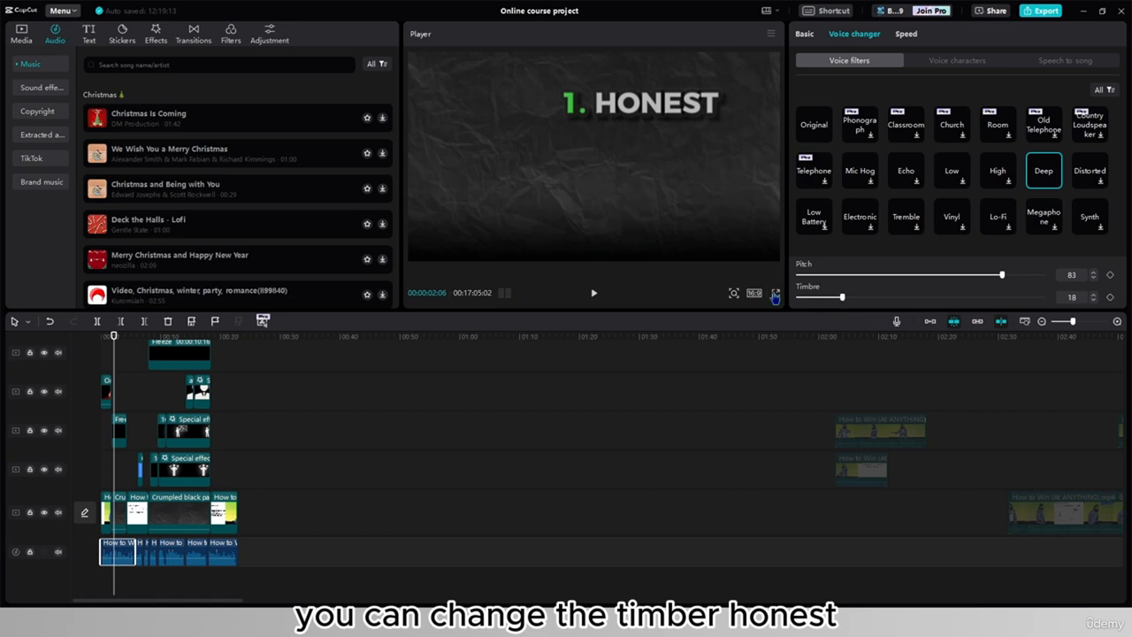
left_click(594, 295)
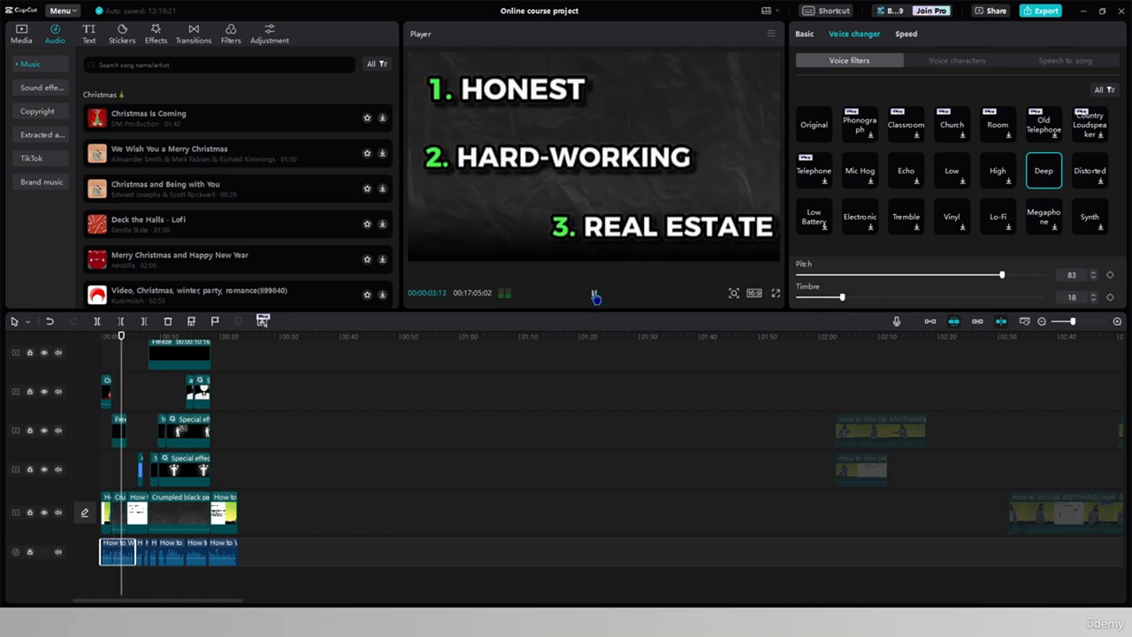
left_click(595, 294)
left_click_drag(843, 298, 822, 278)
left_click(594, 294)
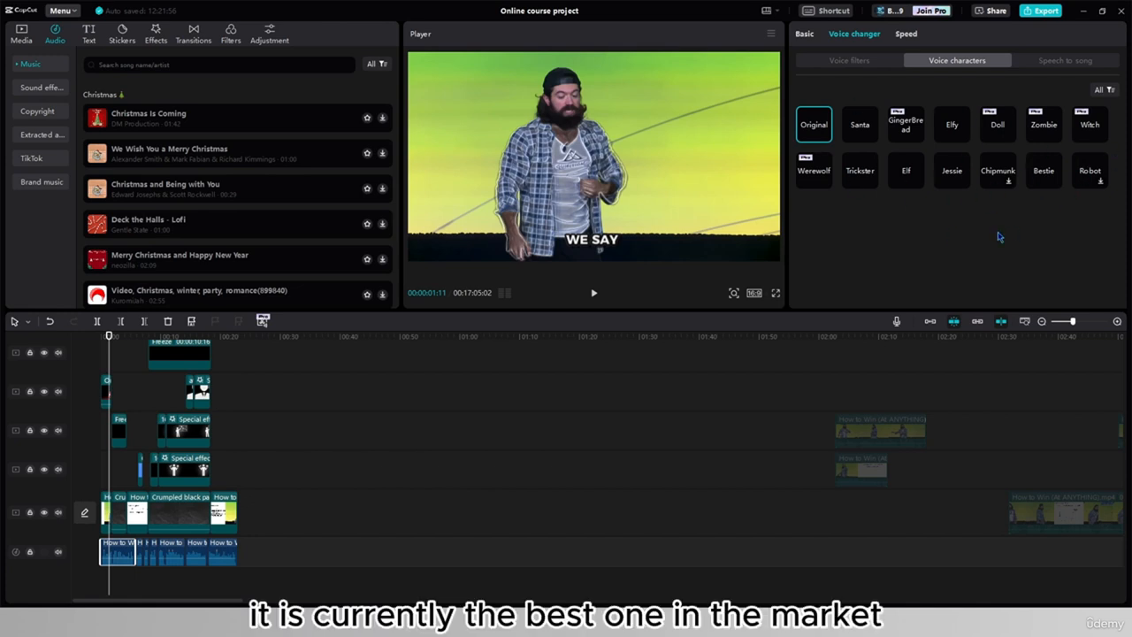
Step: View the speech-to-song styles, and speed the first audio clip up to 1.5x to hear the effect
left_click(1066, 60)
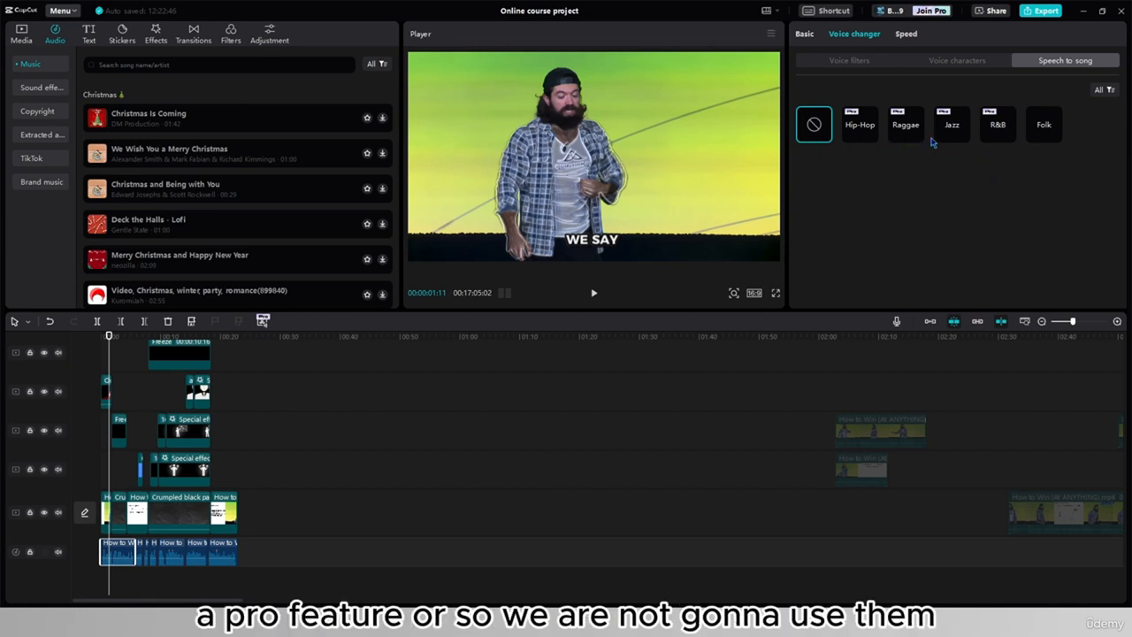
left_click(907, 36)
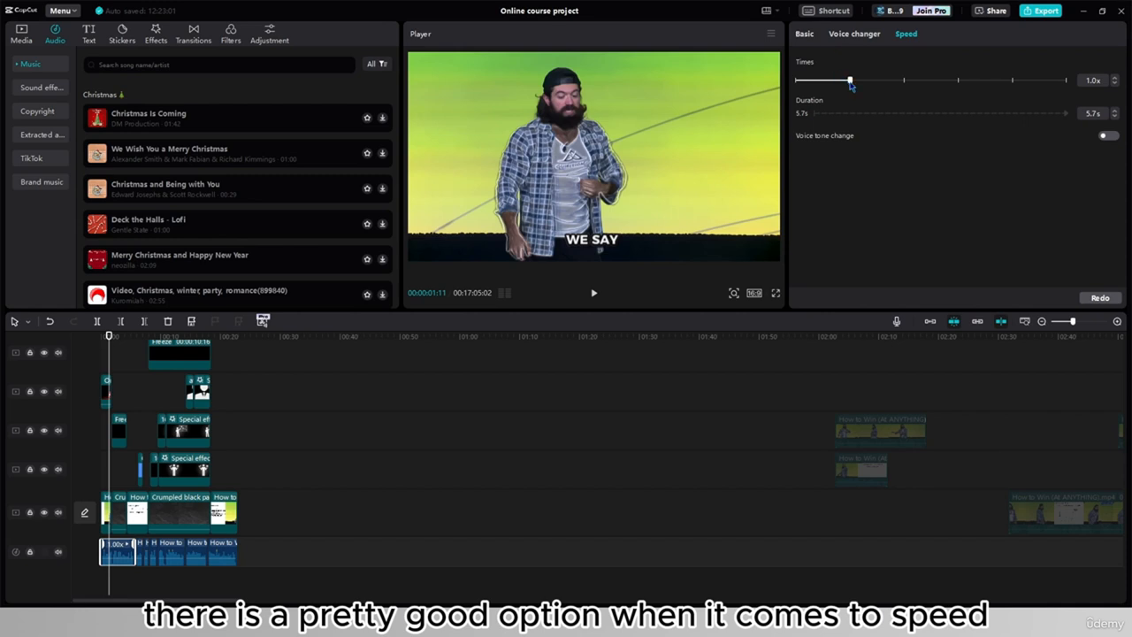
left_click_drag(850, 82, 877, 83)
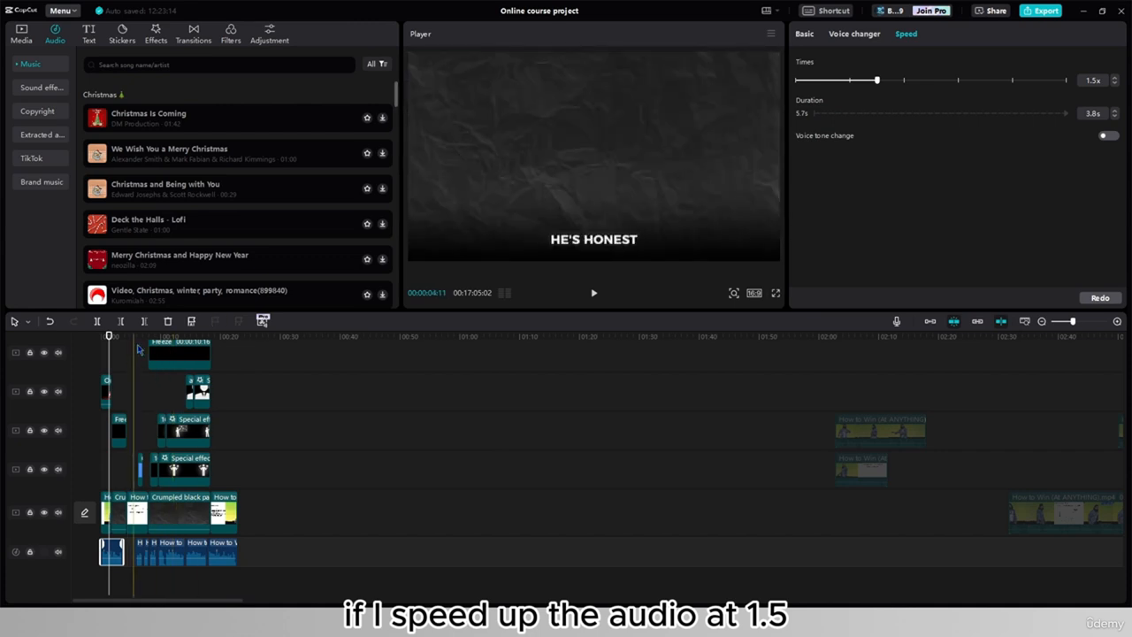
left_click(593, 303)
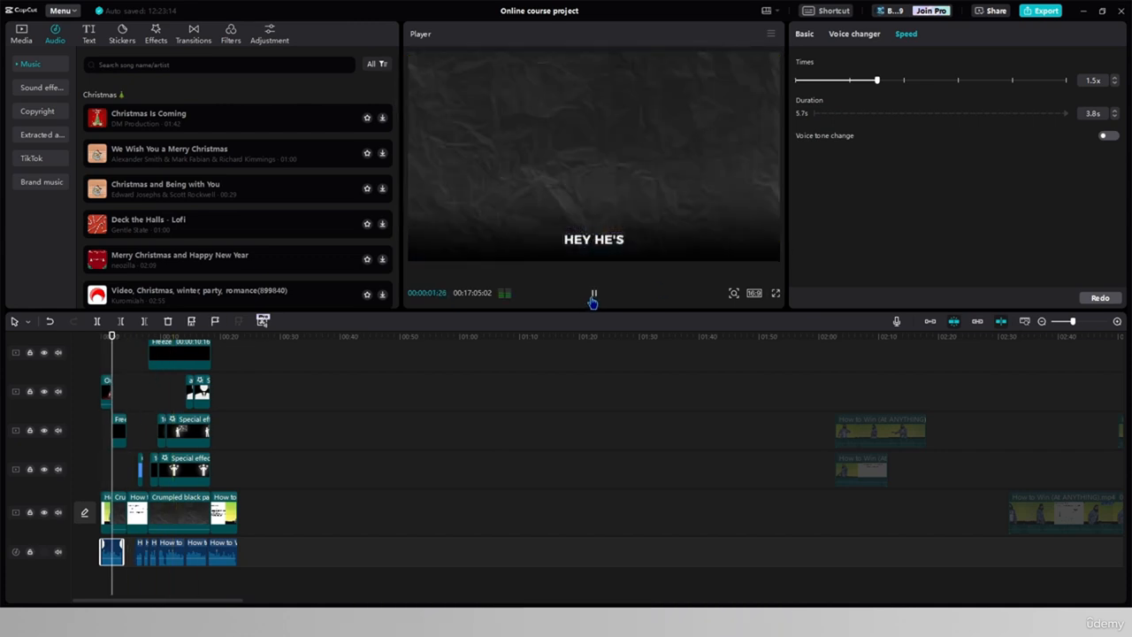
left_click(591, 303)
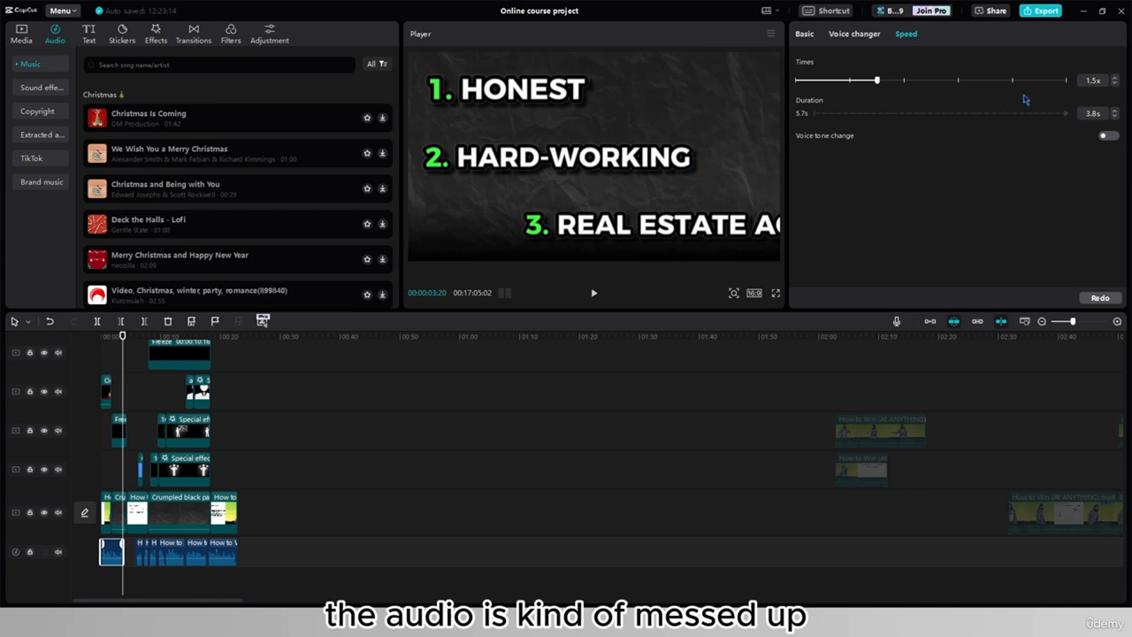
Step: Enable voice tone change for the sped-up audio clip and play it back
left_click(1112, 138)
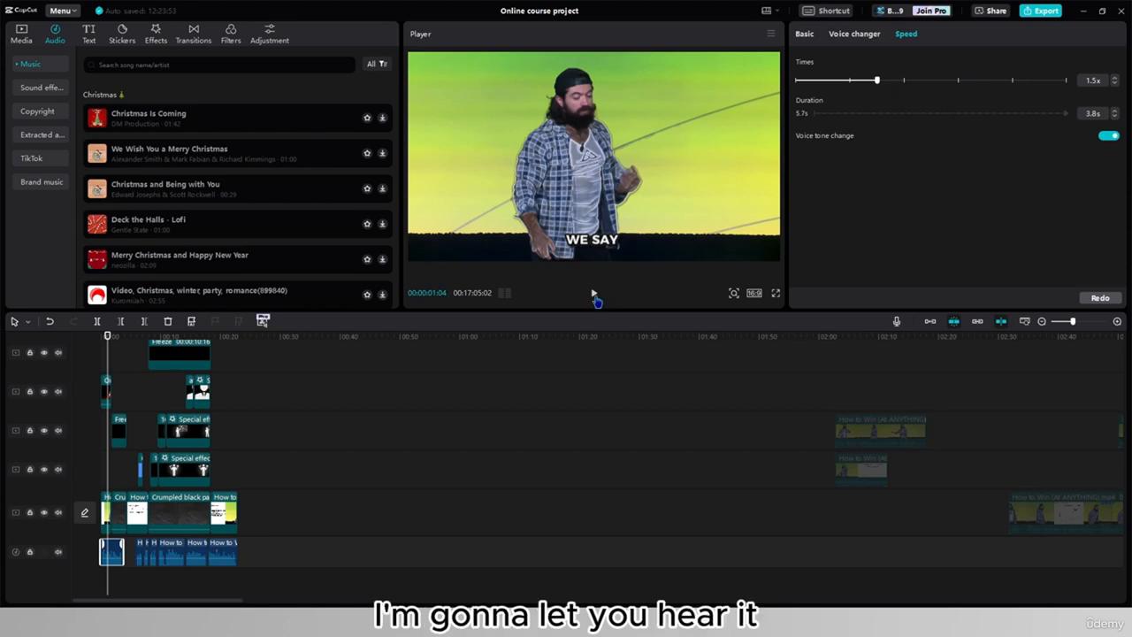
left_click(595, 295)
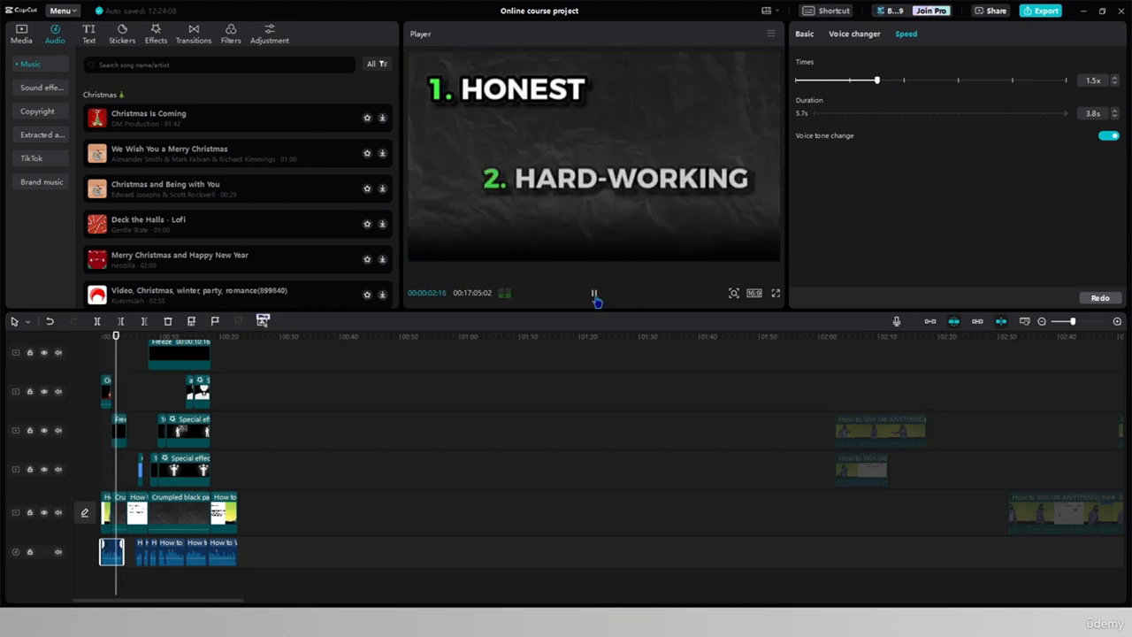
left_click(594, 295)
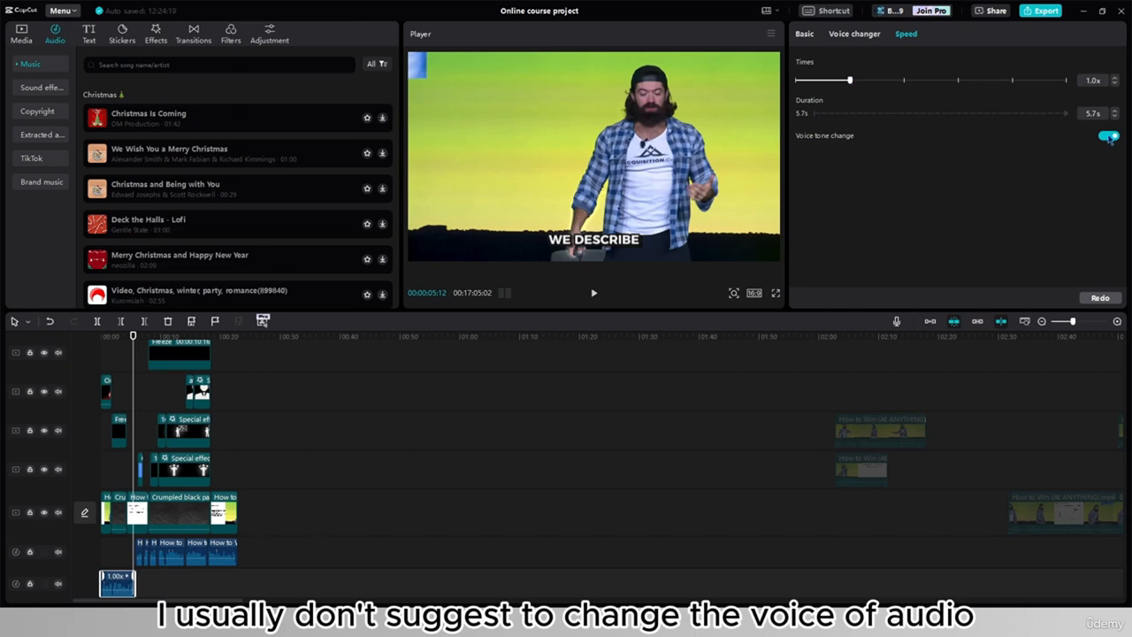
Step: Turn off voice tone change and move the first audio clip back onto the track with the other voice clips
left_click(1109, 137)
left_click_drag(117, 583, 120, 554)
mouse_move(237, 561)
left_mouse_down()
mouse_move(146, 573)
mouse_move(254, 567)
left_mouse_up()
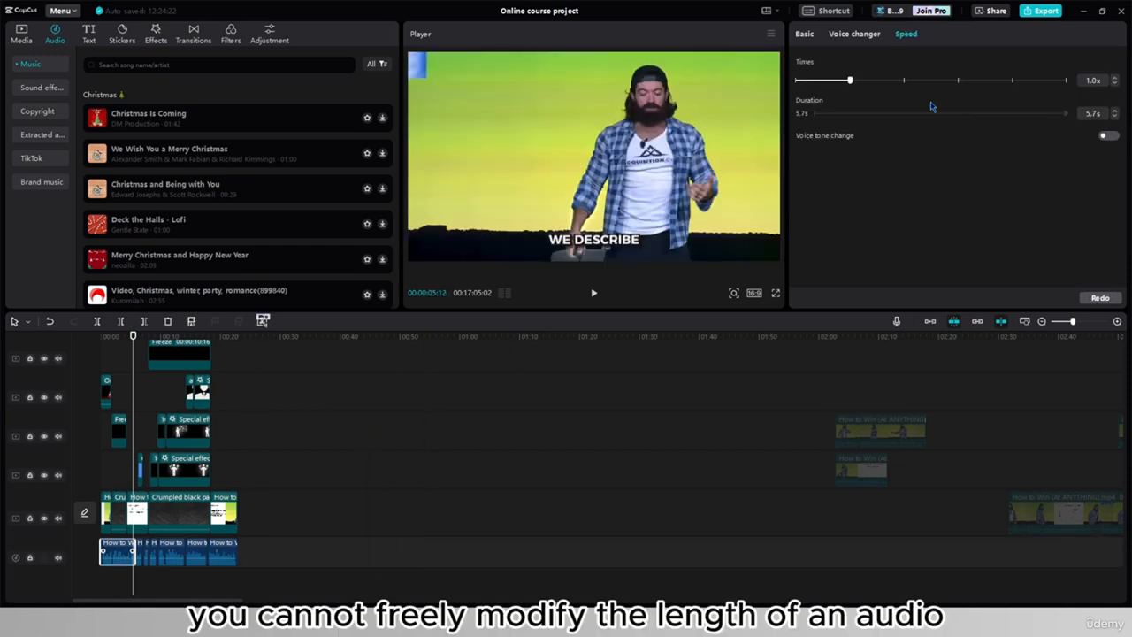
Step: Try speeding up the first audio clip to 1.6x and undo the speed change
left_click_drag(844, 82, 960, 82)
left_click_drag(927, 130, 885, 135)
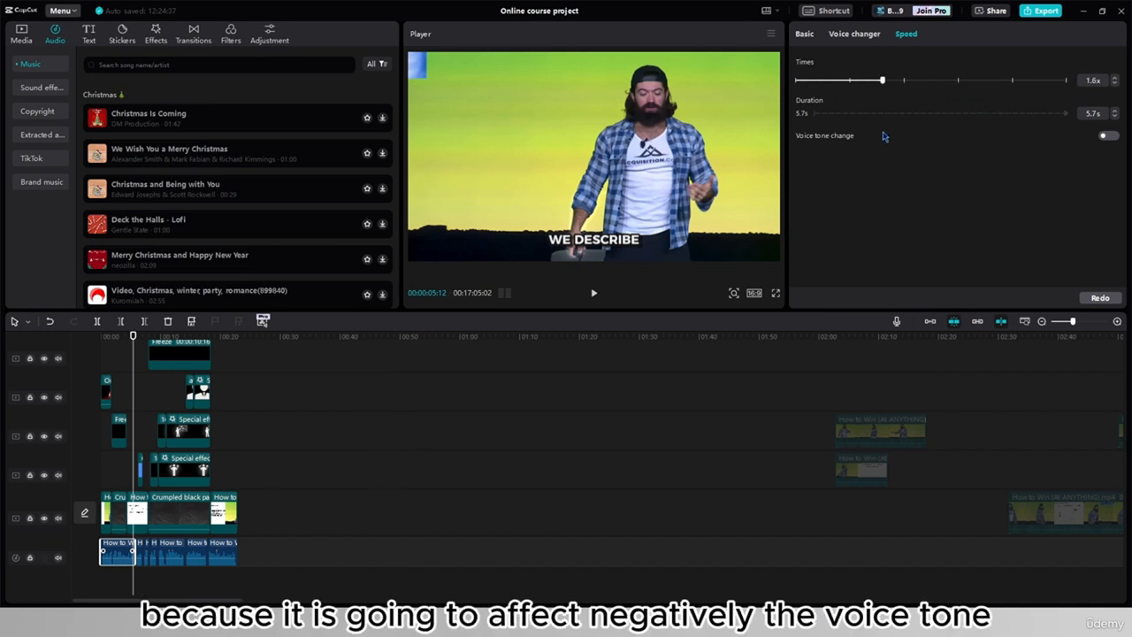
key("ctrl+z")
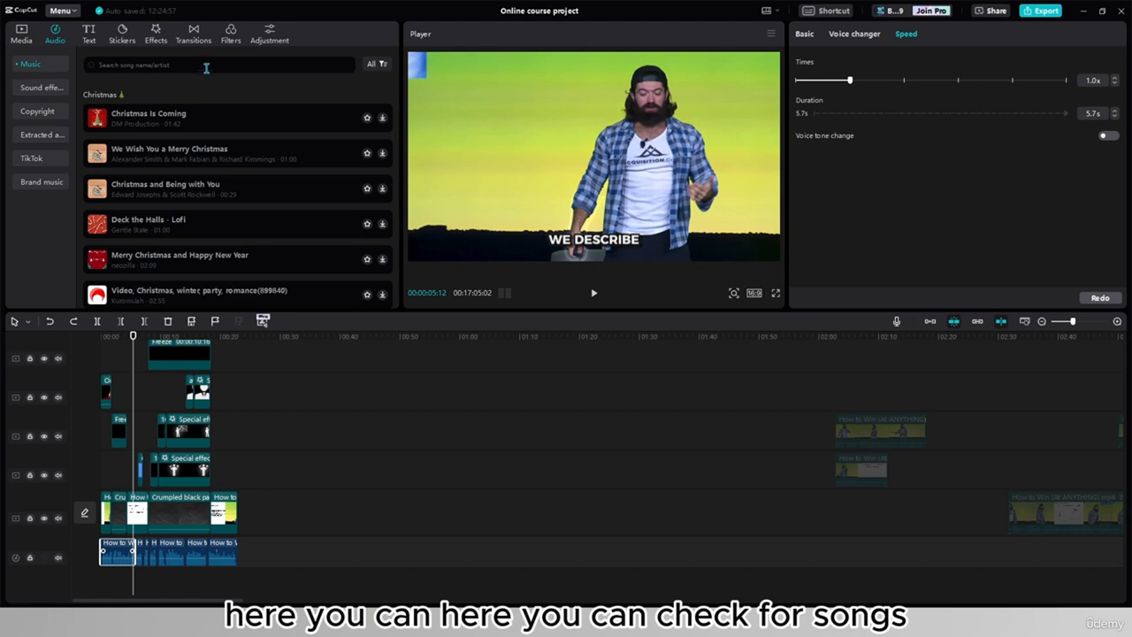
Step: Search the music library for "write this down" and preview the first matching song
left_click(248, 78)
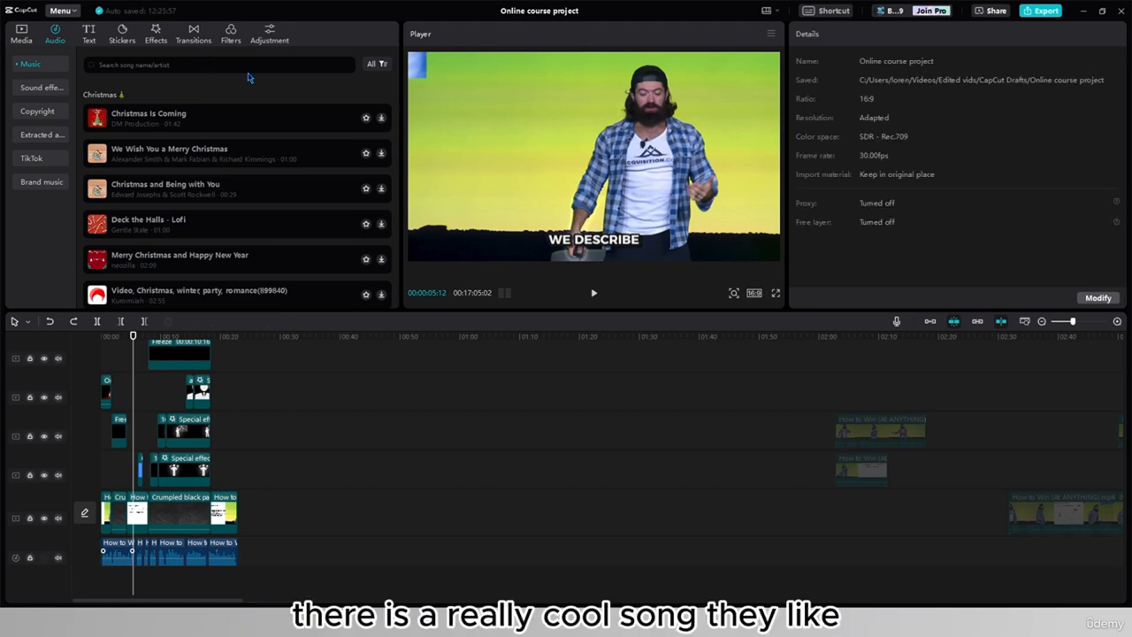
type("write")
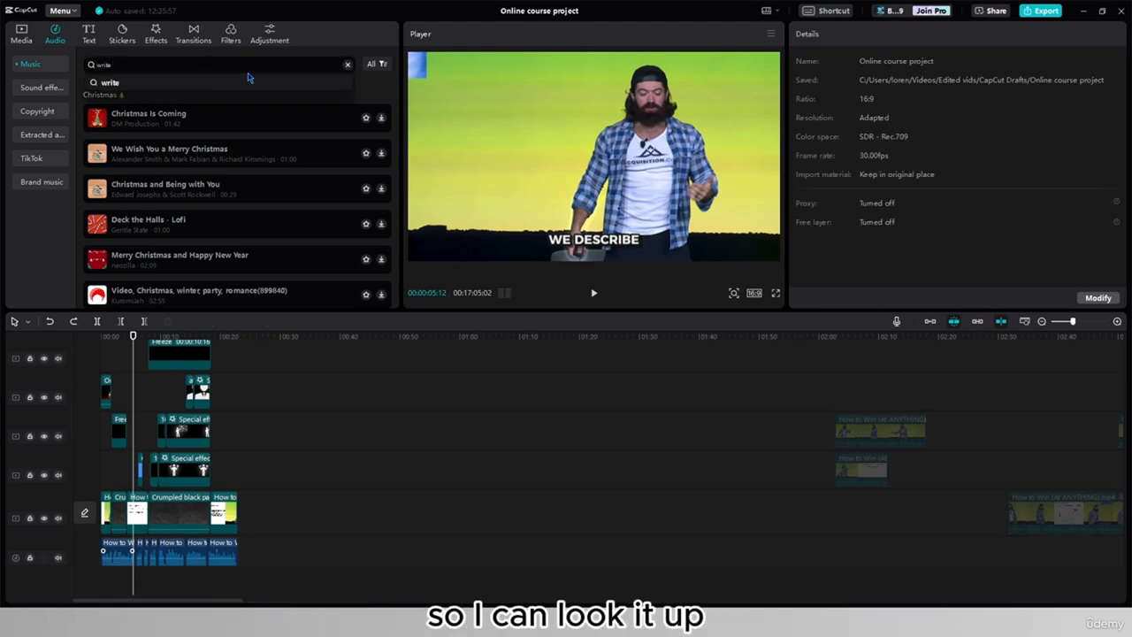
type(" this down")
key("Return")
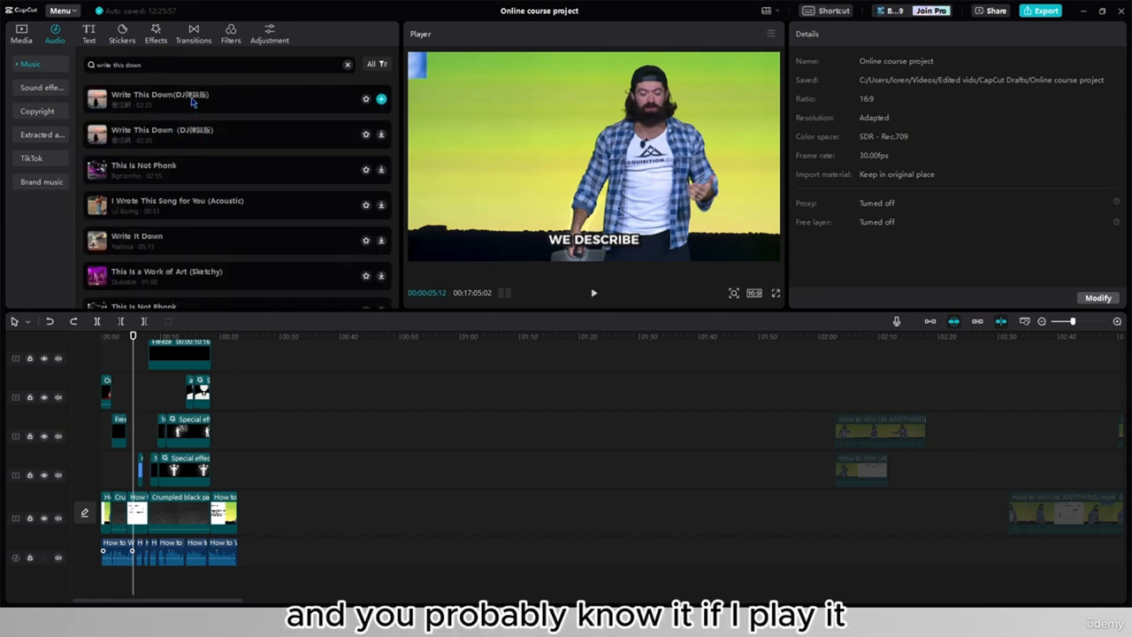
left_click(198, 100)
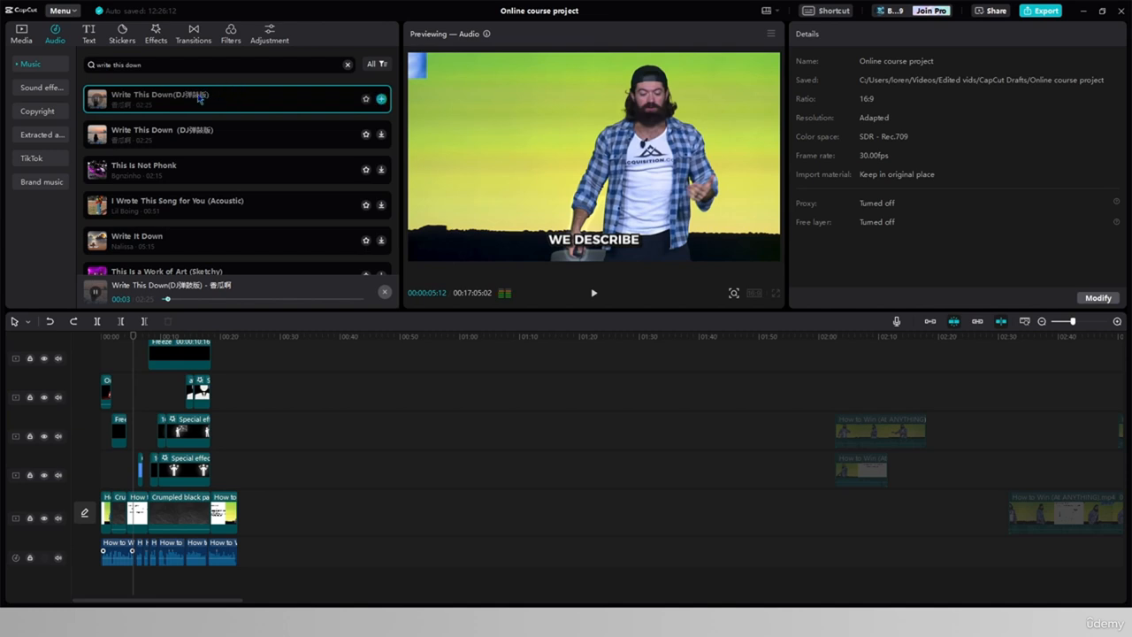
Step: Place the Write This Down song on a track beneath the voice clips and lower its volume to about -18.5 dB
left_click_drag(242, 98, 104, 594)
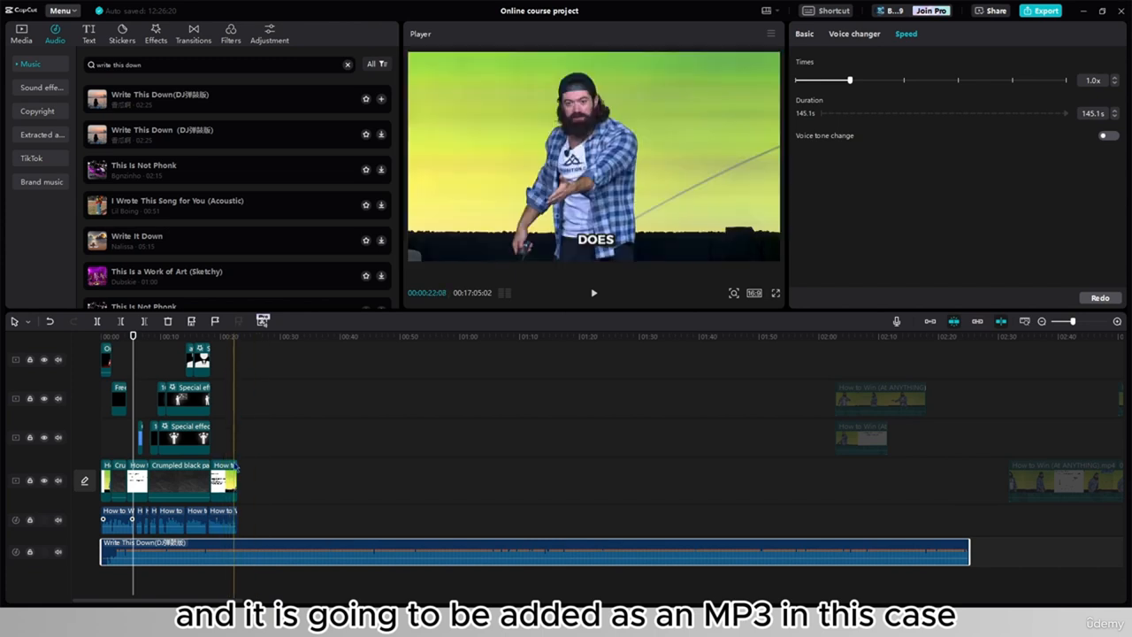
scroll(269, 447, "up", 1)
scroll(270, 447, "down", 2)
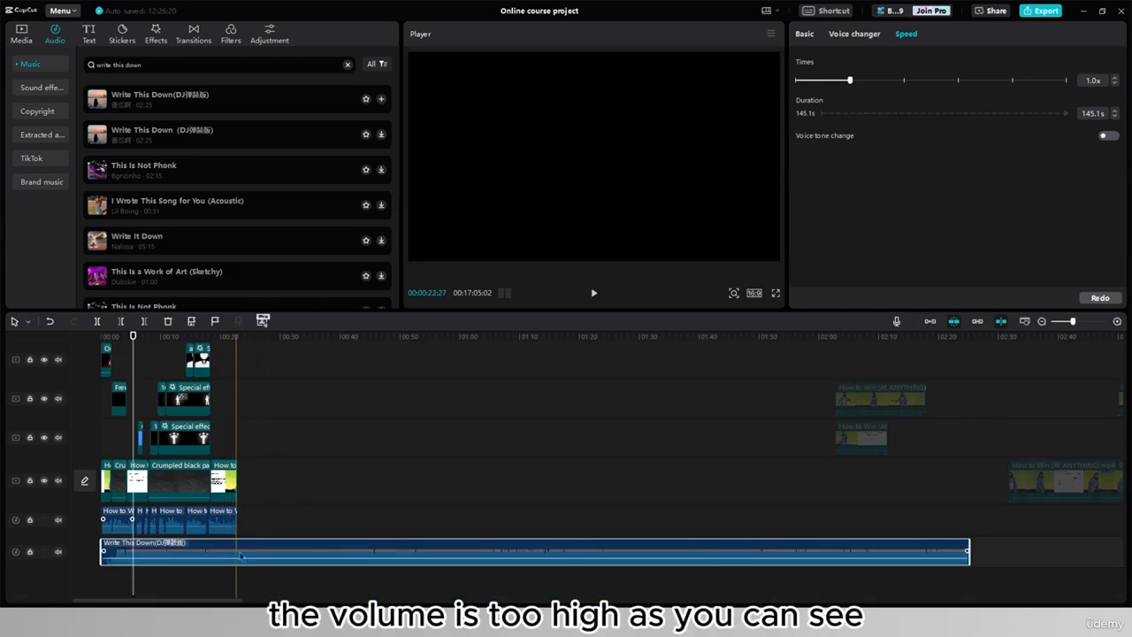
scroll(236, 556, "up", 4)
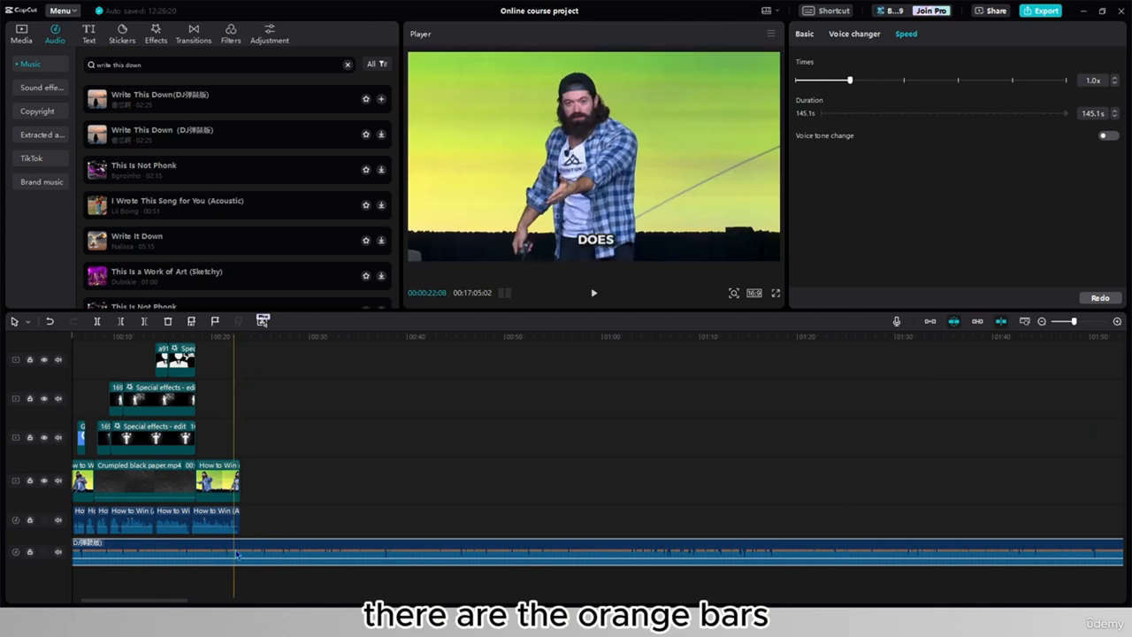
scroll(237, 555, "down", 5)
left_click_drag(237, 552, 232, 564)
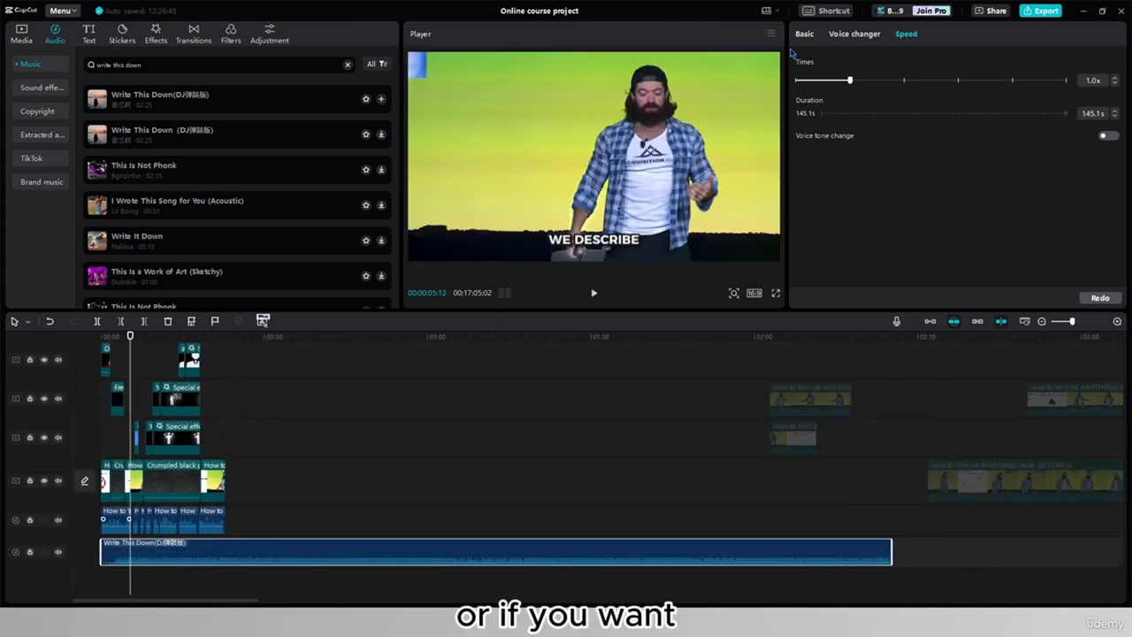
Step: Set the song's volume to about -15.9 dB and add a fade-in and a fade-out
left_click(805, 37)
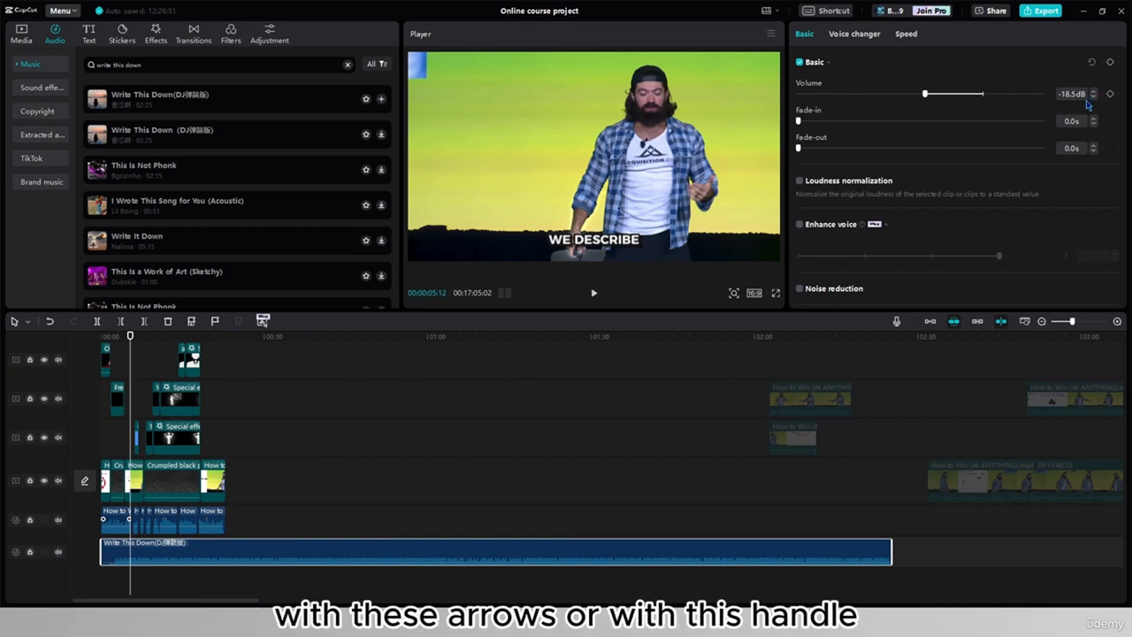
mouse_move(922, 94)
left_mouse_down()
mouse_move(945, 105)
mouse_move(934, 110)
left_mouse_up()
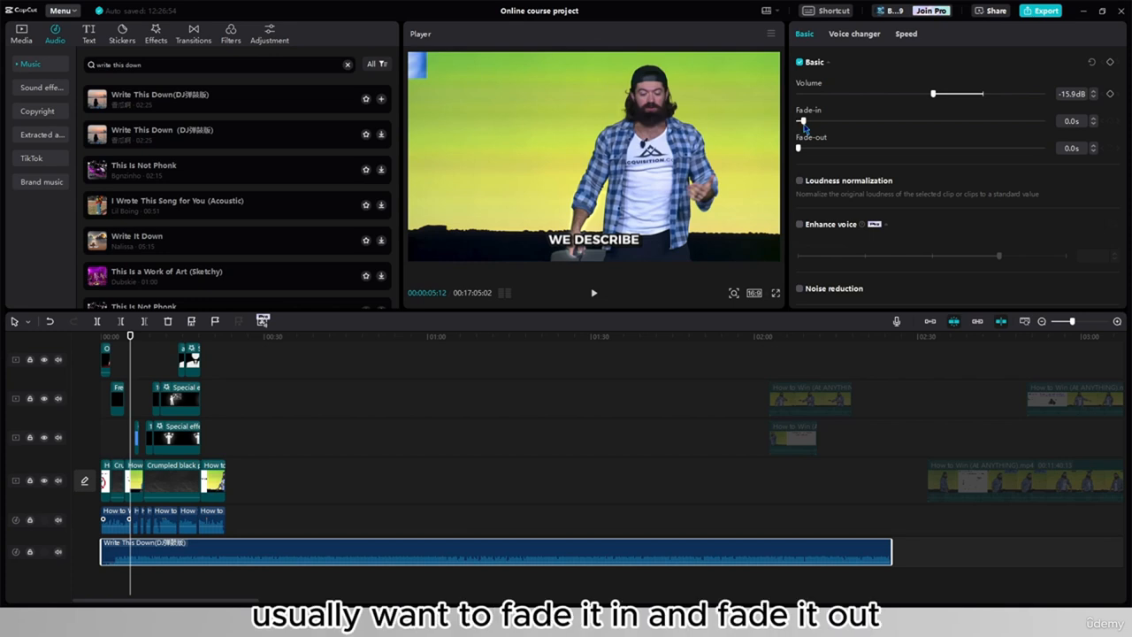
left_click_drag(798, 120, 864, 121)
left_click(927, 148)
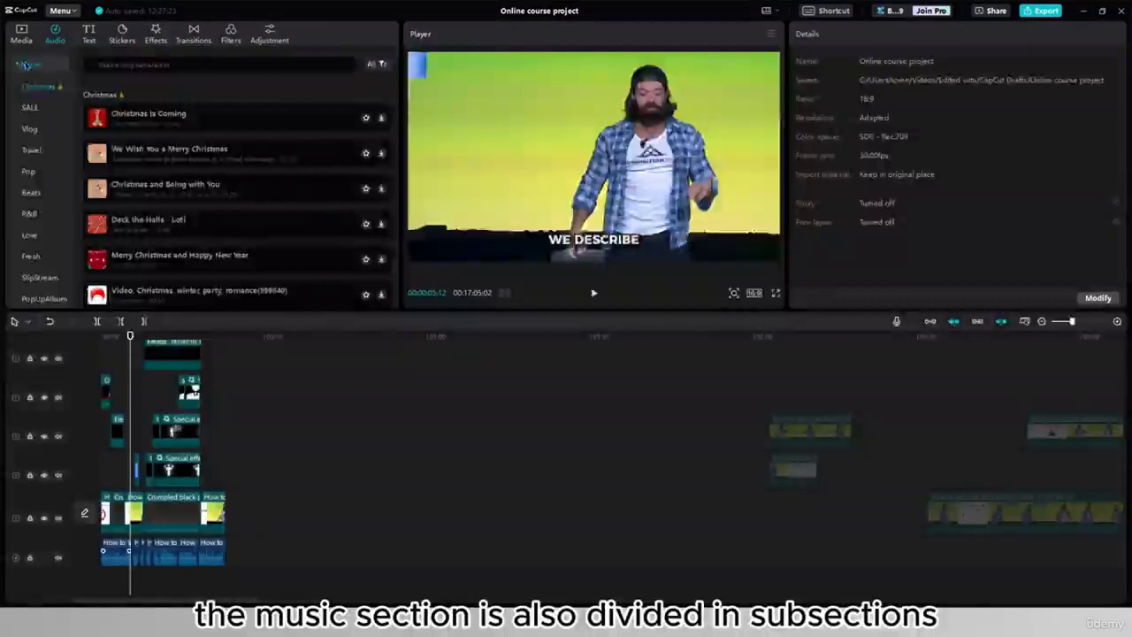
Step: Browse the SALE, Travel, Pop and Beats music categories and the Transition sound effects in the audio library
left_click(45, 108)
left_click(32, 150)
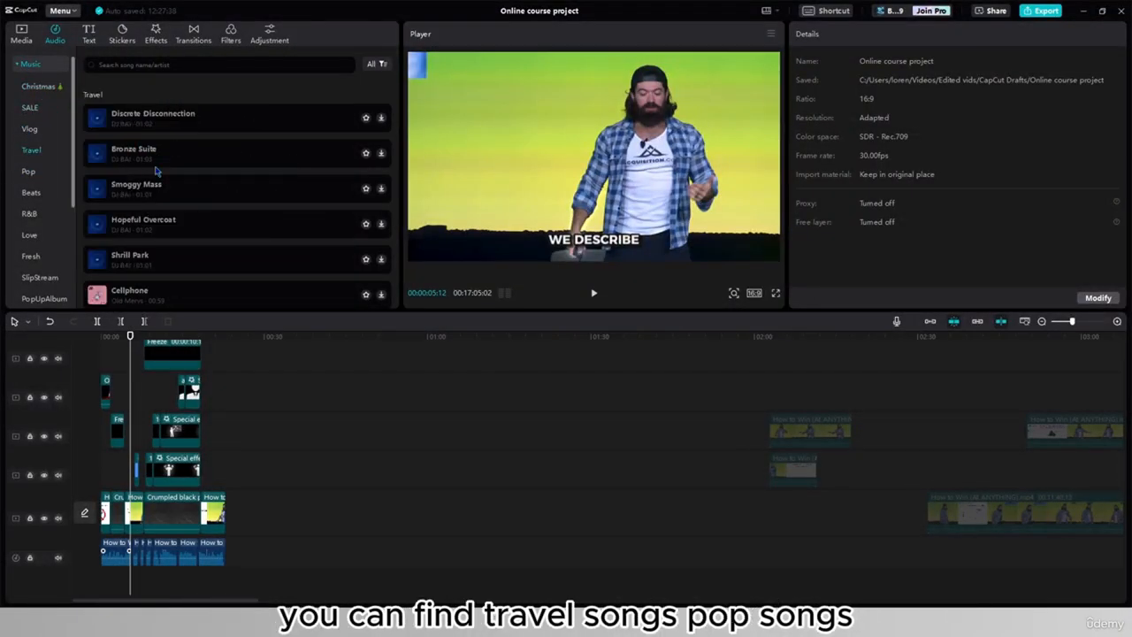
left_click(30, 175)
left_click(34, 195)
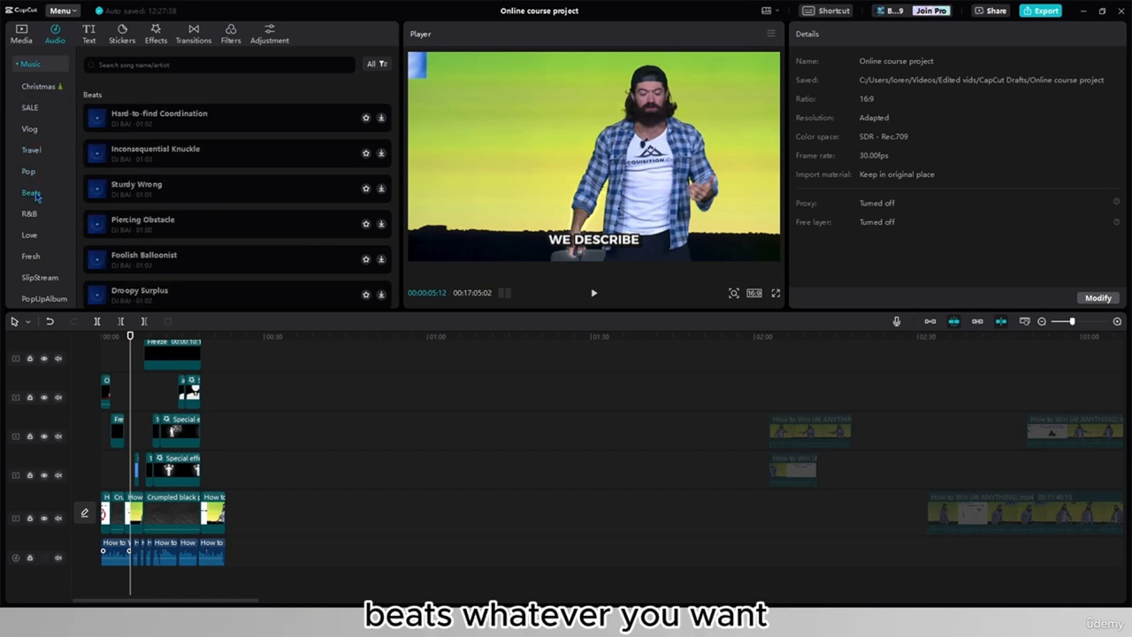
scroll(44, 221, "down", 5)
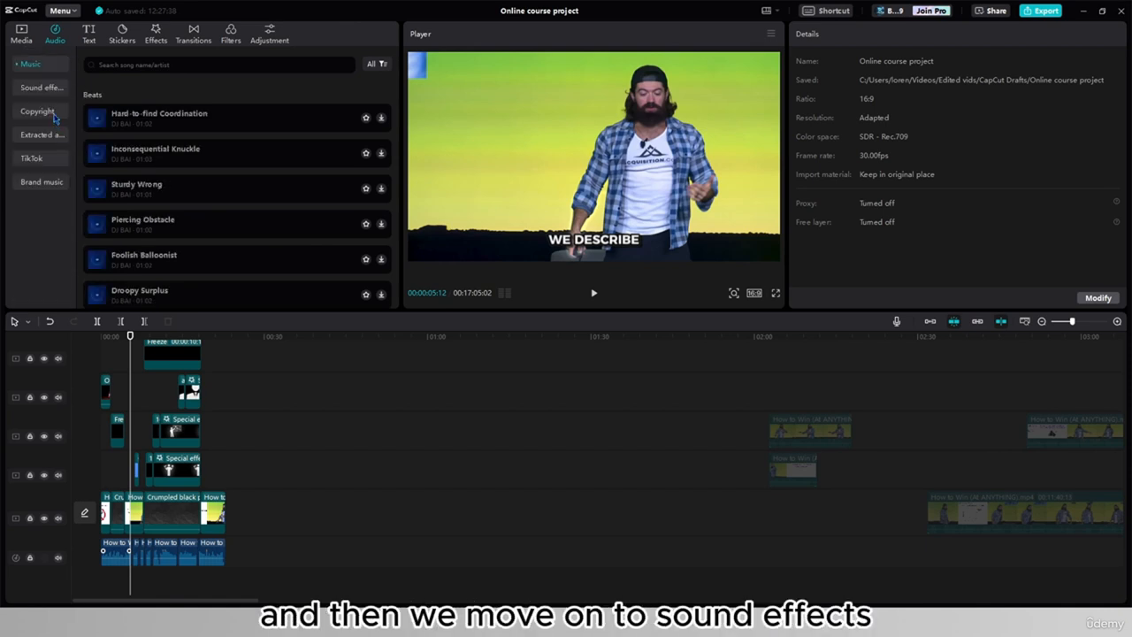
left_click(34, 91)
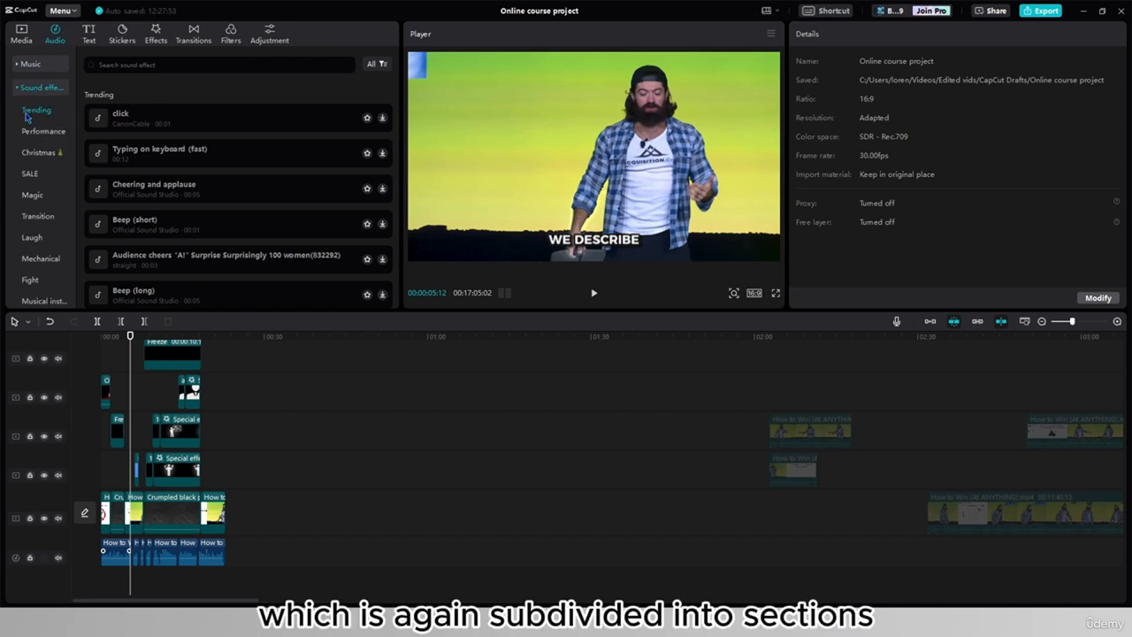
left_click(36, 221)
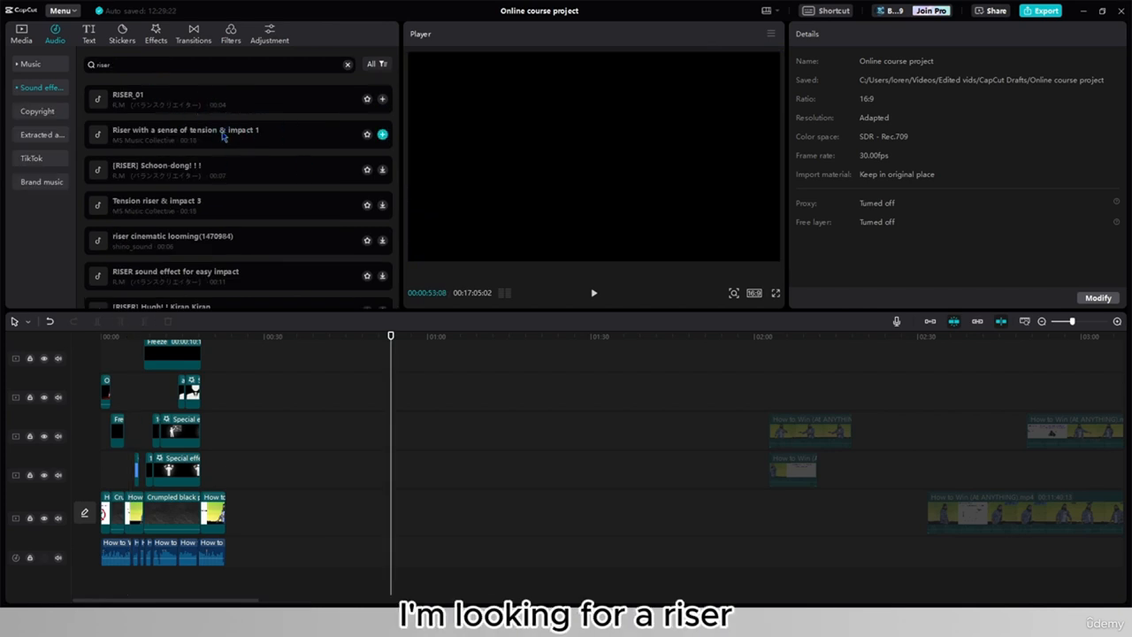
Step: Try out the "Riser with a sense of tension & impact 1" sound effect on a new audio track past the video clips, at -6.4 dB
left_click_drag(226, 139, 309, 509)
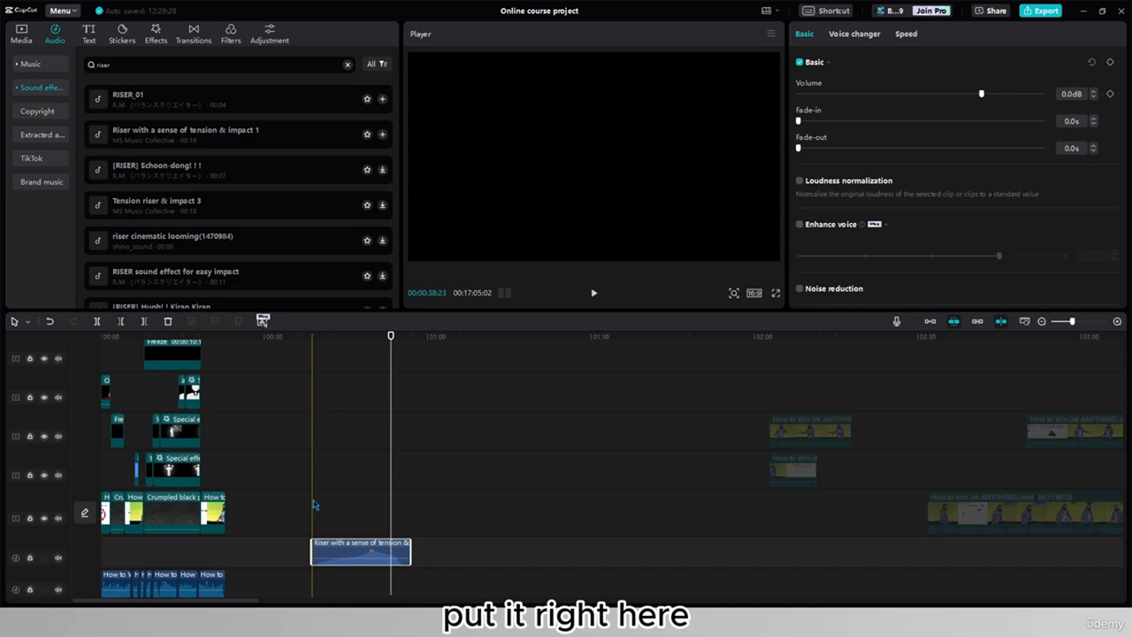
left_click(313, 504)
left_click(369, 557)
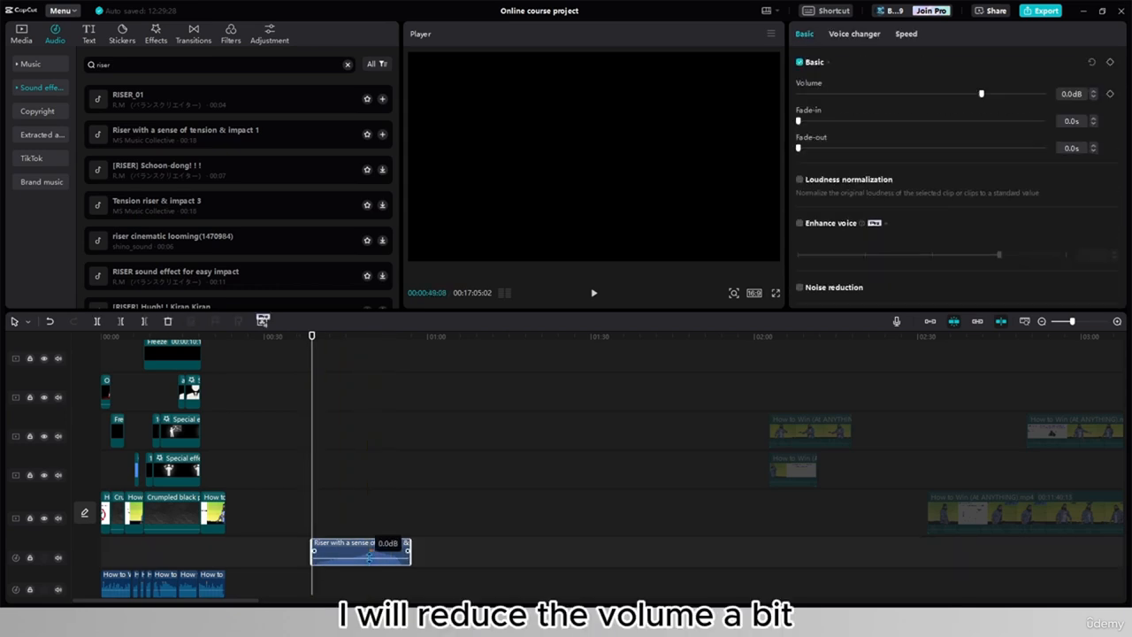
left_click_drag(369, 556, 371, 559)
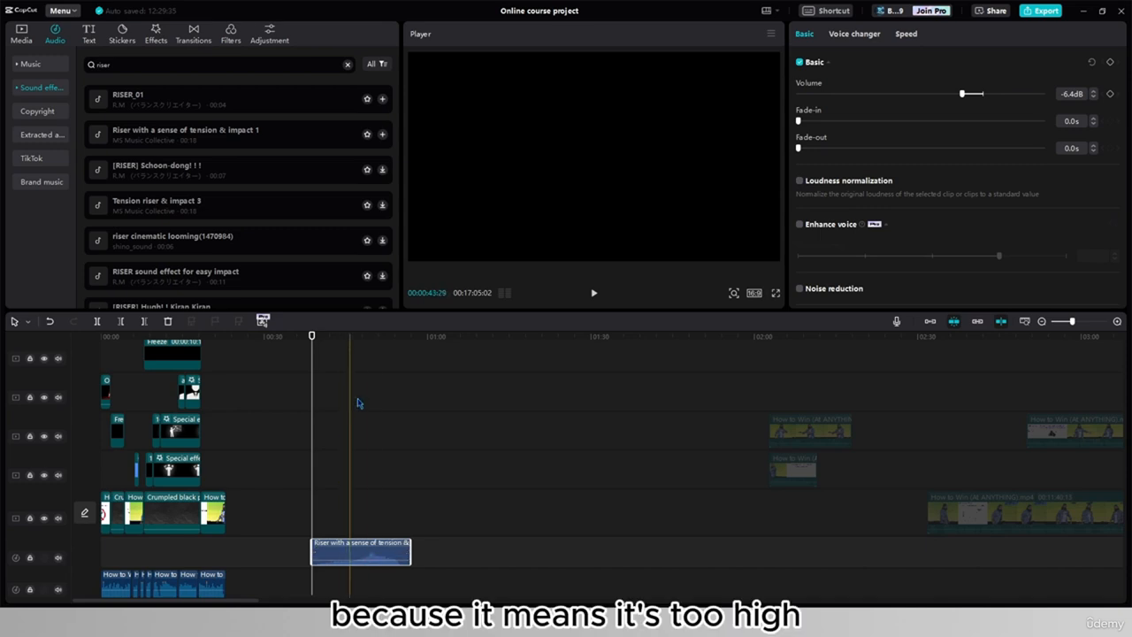
left_click(595, 293)
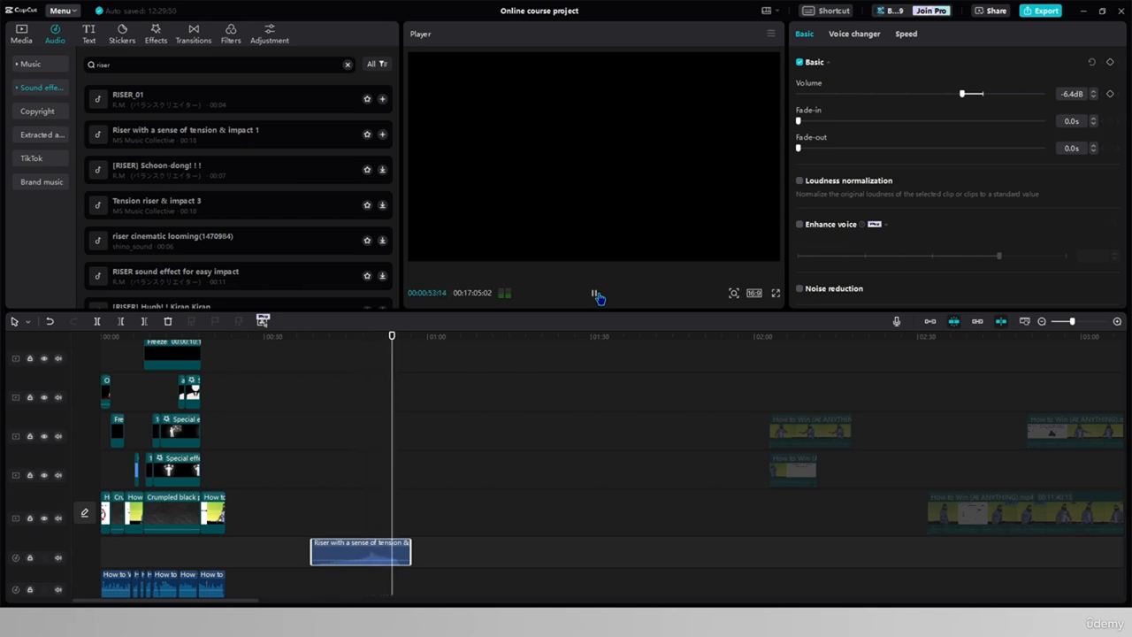
left_click(596, 295)
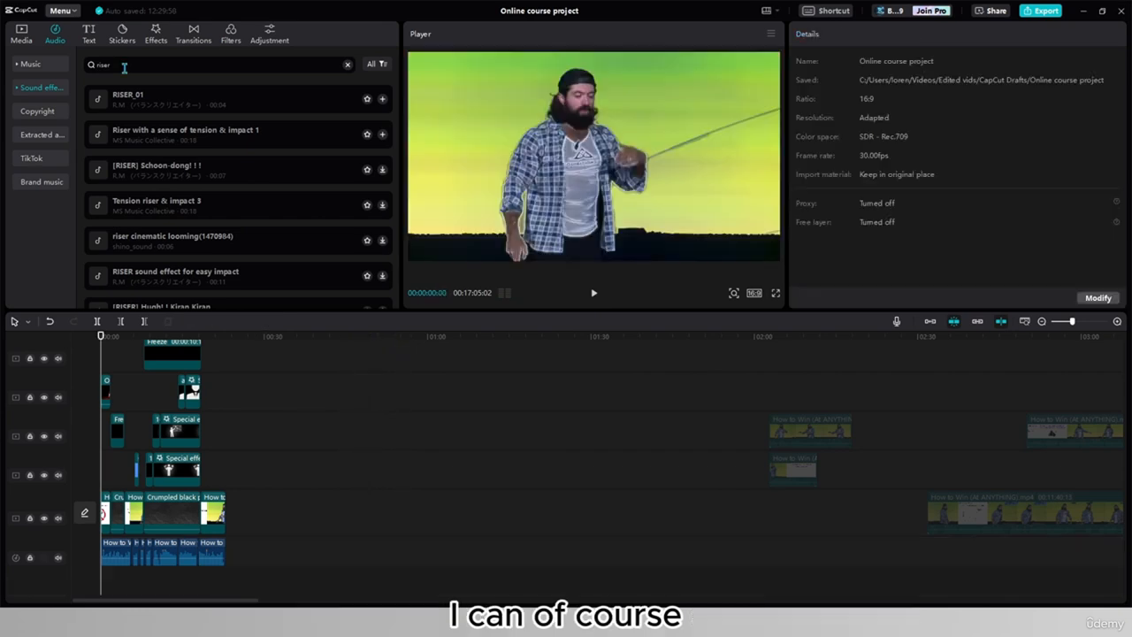
Step: Clear the "riser" search and look through the Copyright, Extracted audio, TikTok and Brand music sections of the audio library
left_click_drag(125, 67, 92, 65)
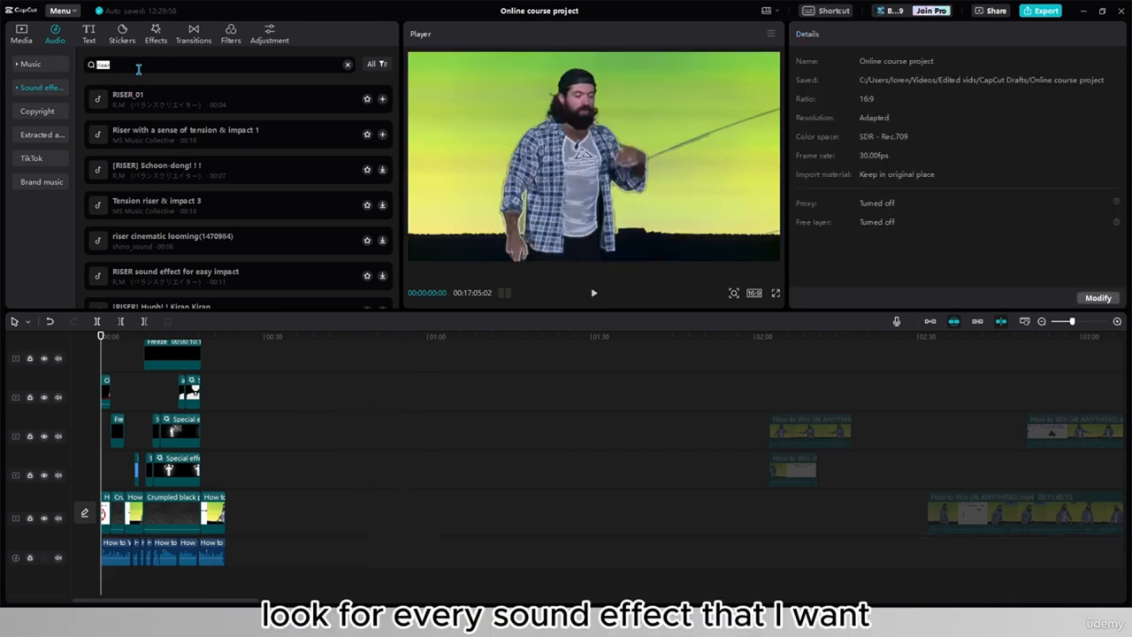
key("BackSpace")
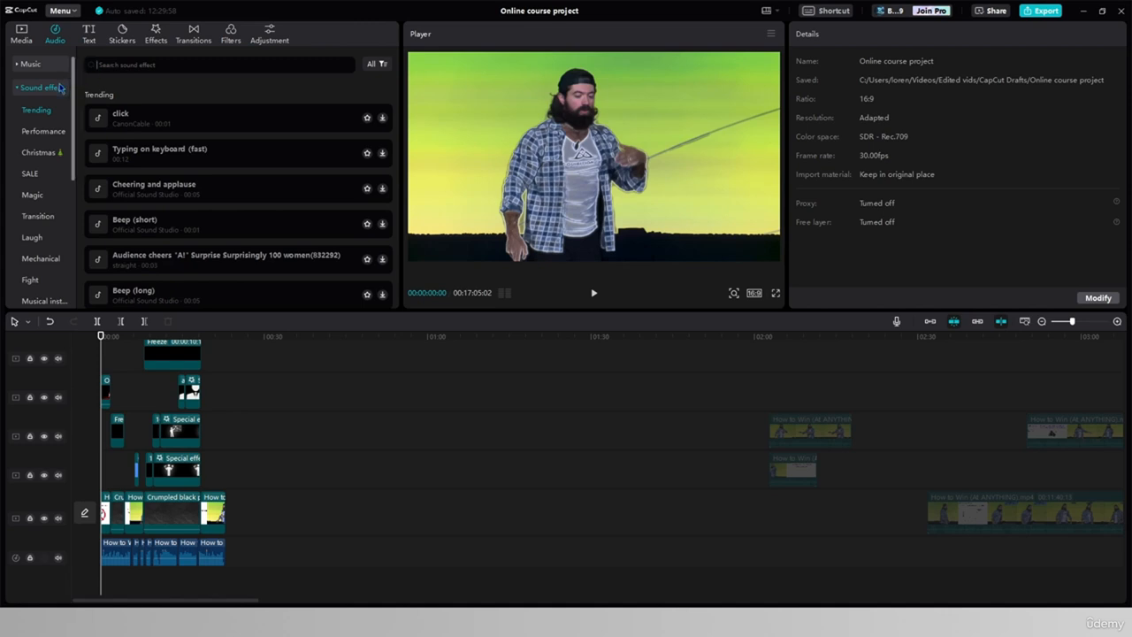
left_click(37, 112)
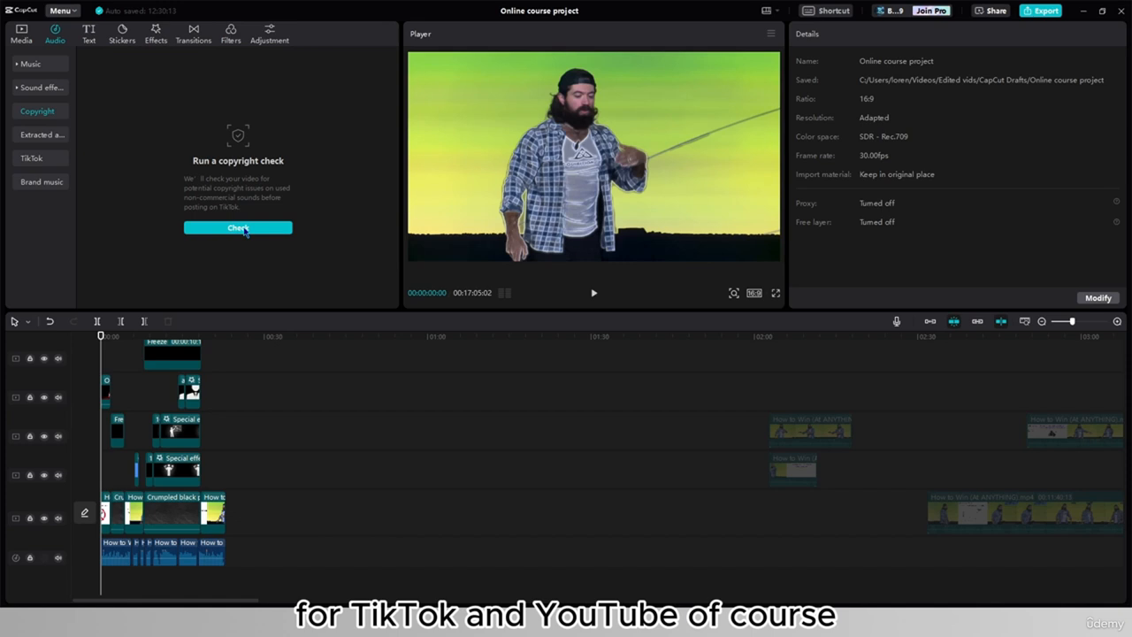
left_click(39, 135)
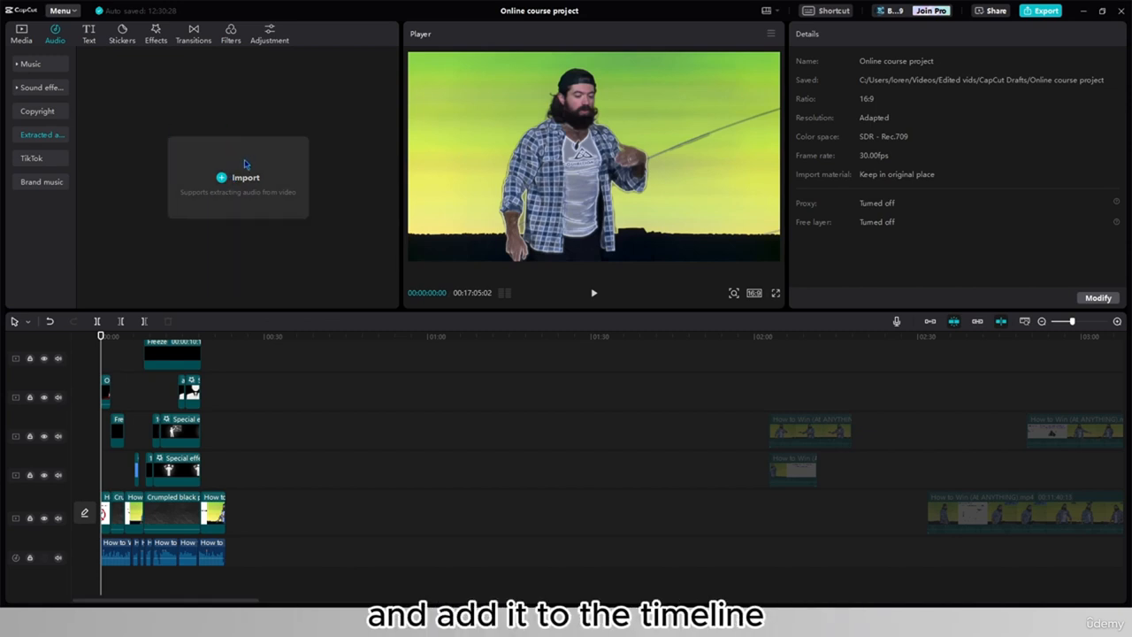
left_click(33, 159)
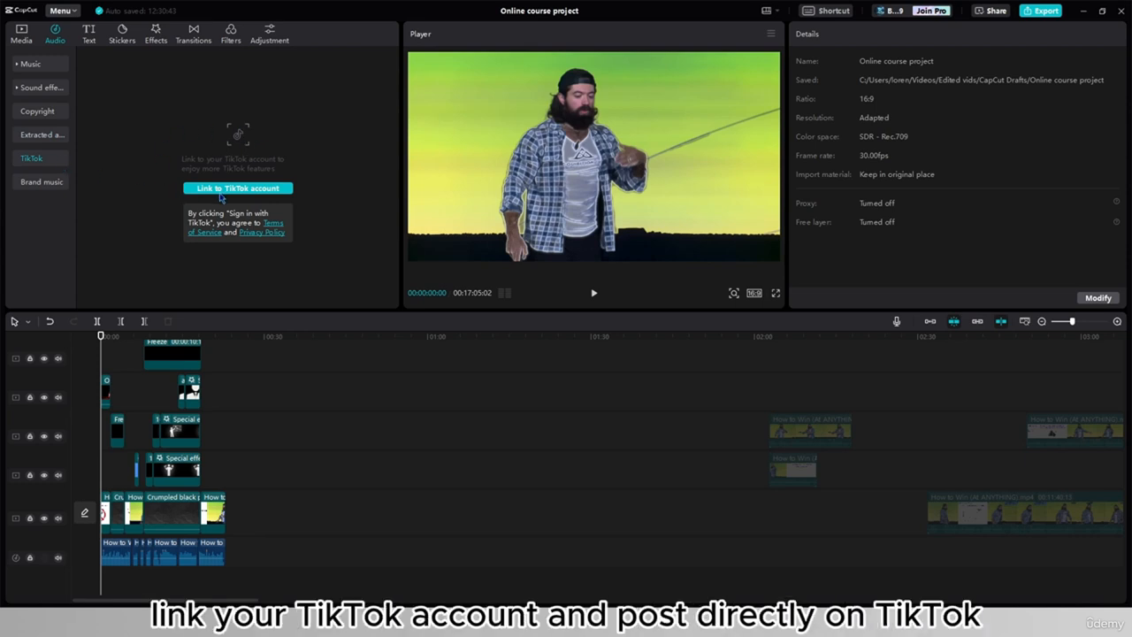
left_click(41, 183)
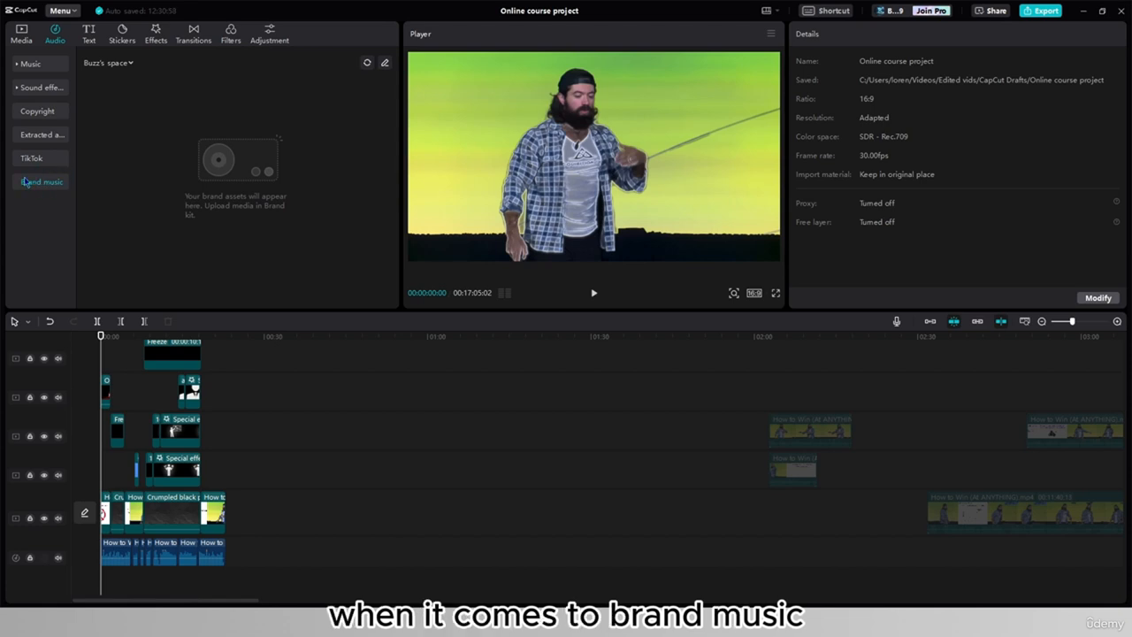
Step: View the brand asset images among the media, revisit the music library, and return to the project's local media
left_click(18, 40)
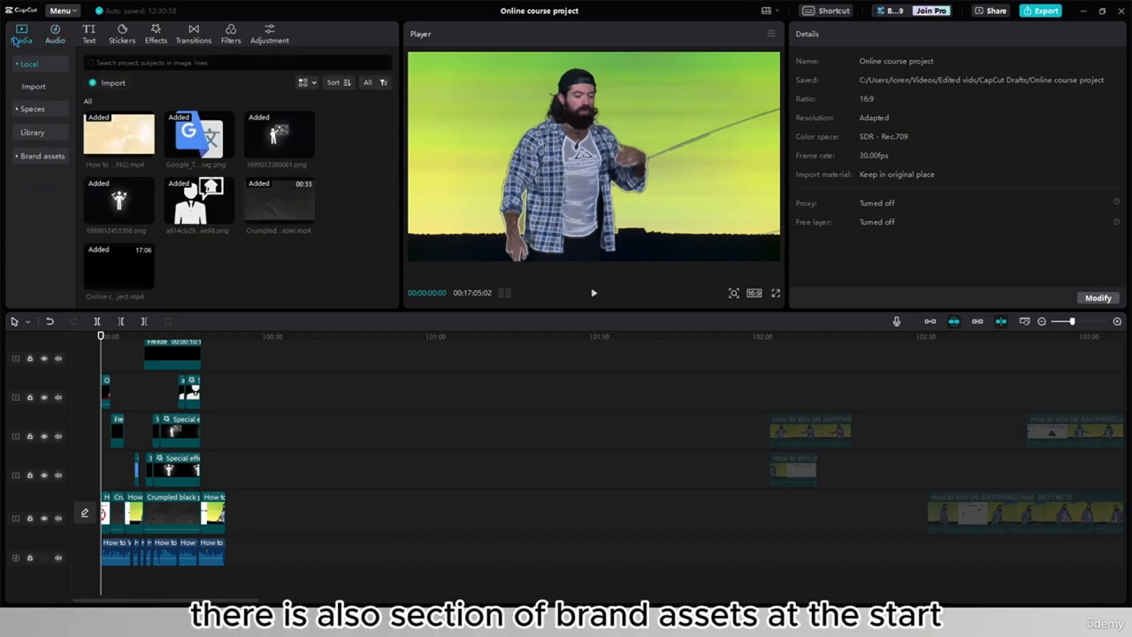
left_click(38, 158)
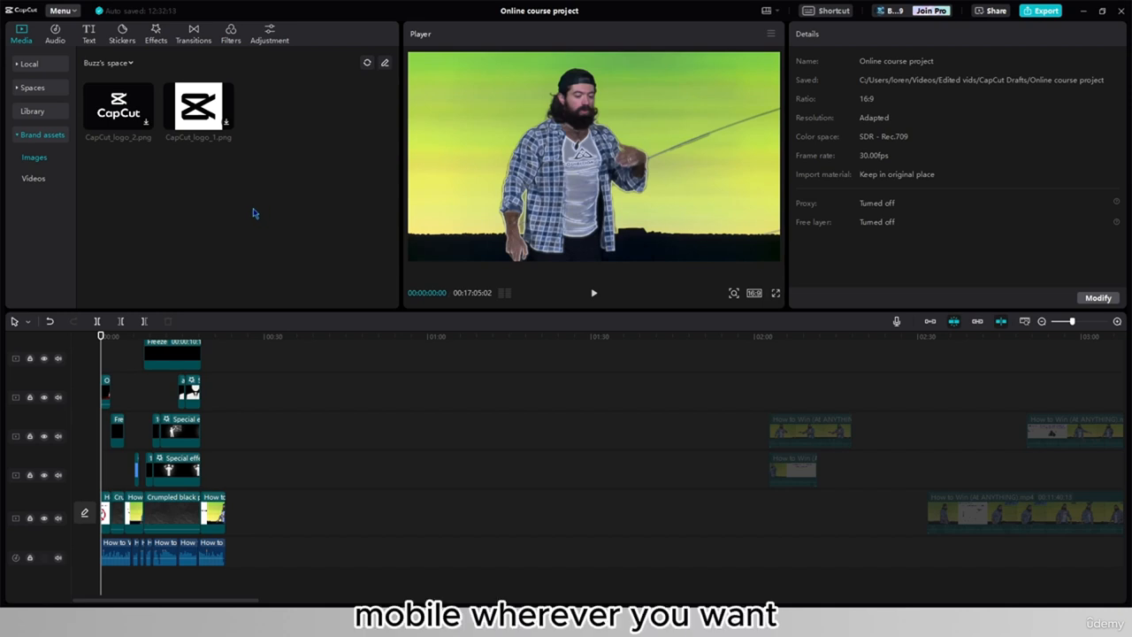
left_click(55, 36)
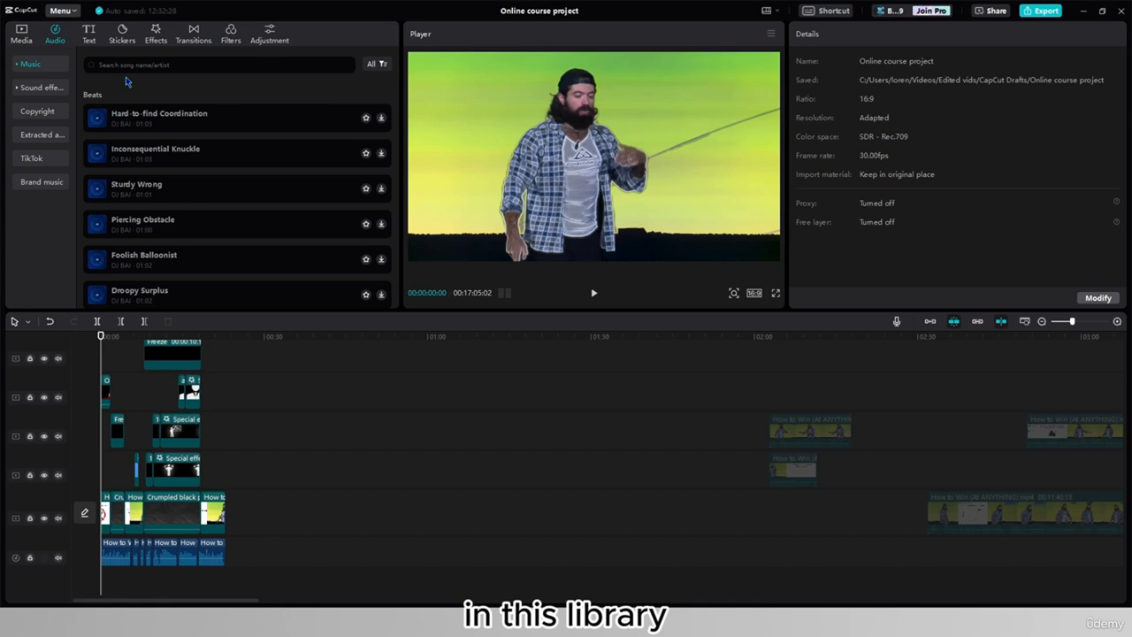
left_click(25, 36)
left_click(29, 65)
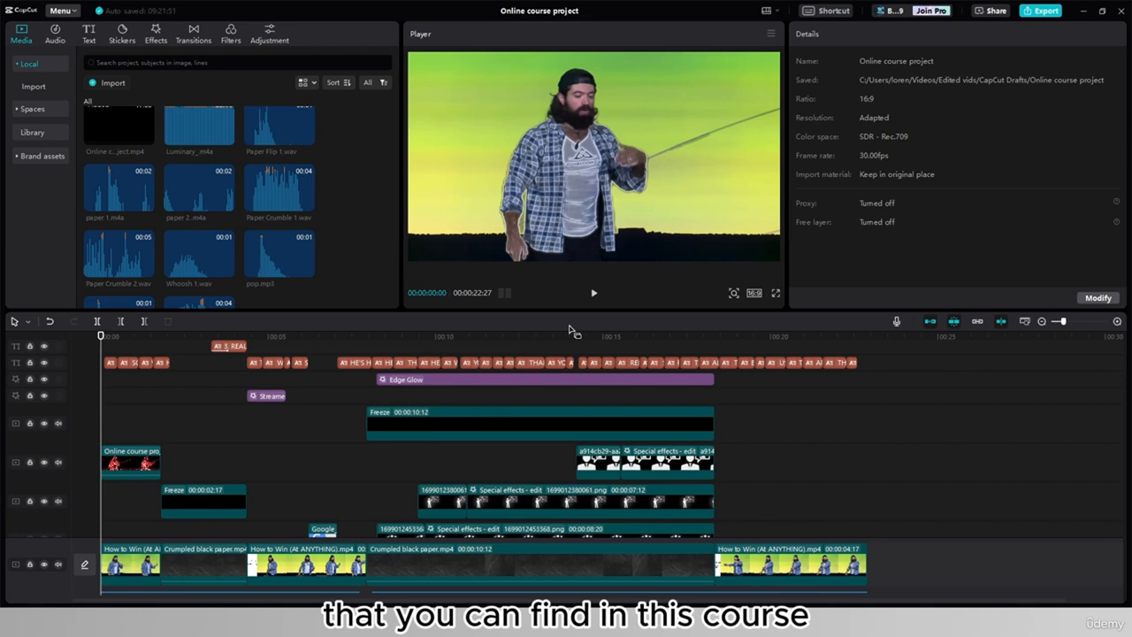
Step: Place Luminary_.m4a beneath the voice track from the start of the timeline and lower its volume to about -18.3 dB
left_click_drag(199, 124, 100, 591)
left_click(424, 559)
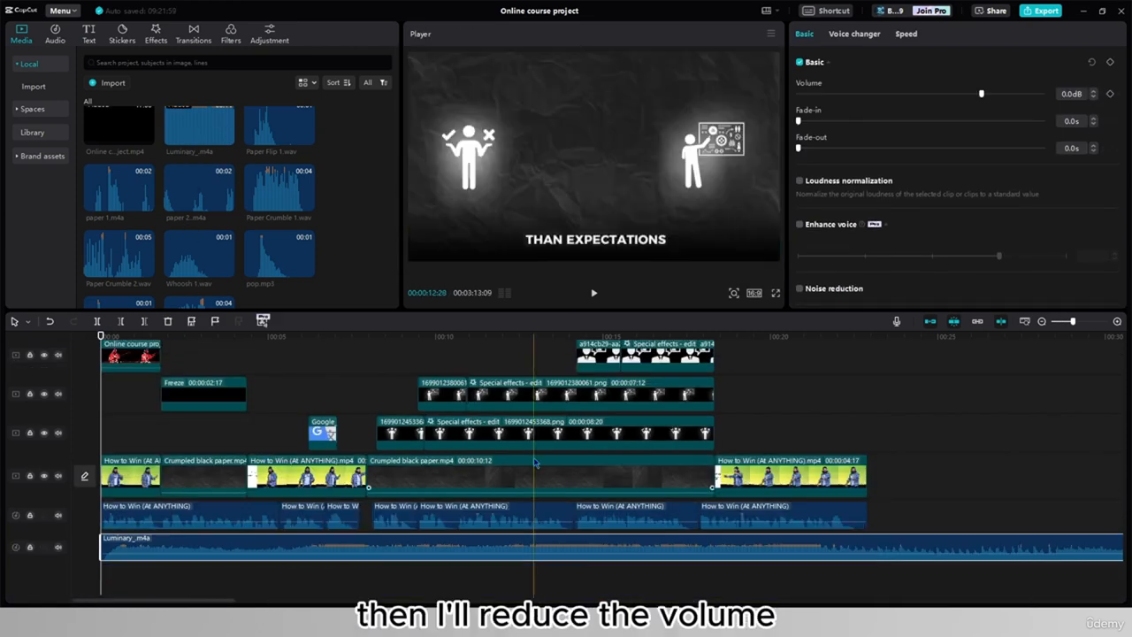
left_click(438, 553)
left_click(442, 554)
left_click(452, 554)
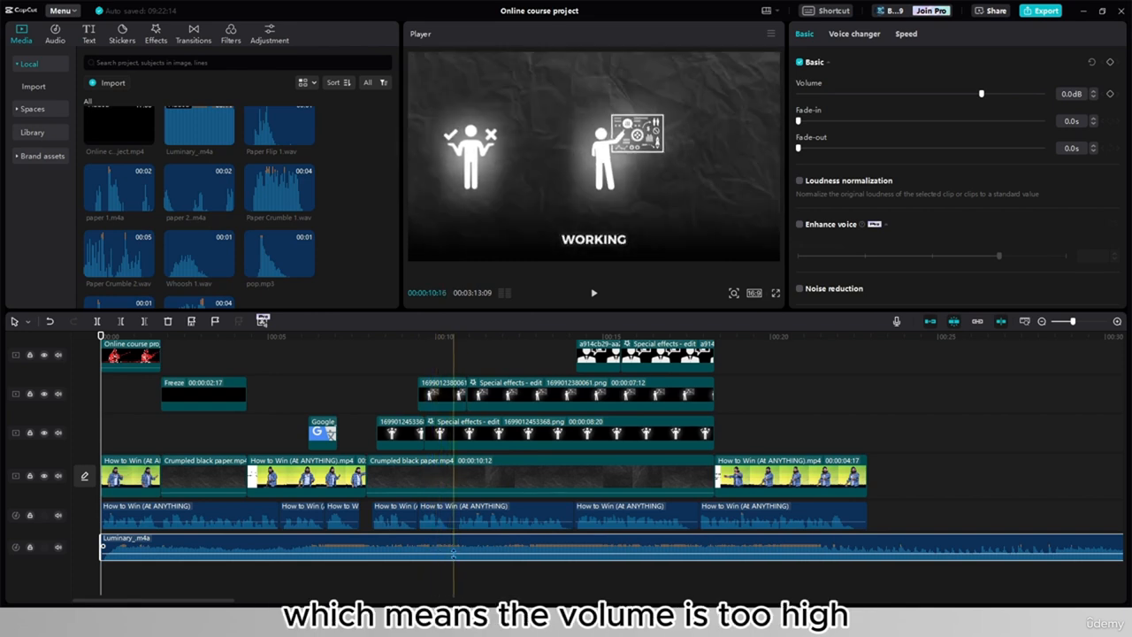
left_click_drag(454, 546, 453, 558)
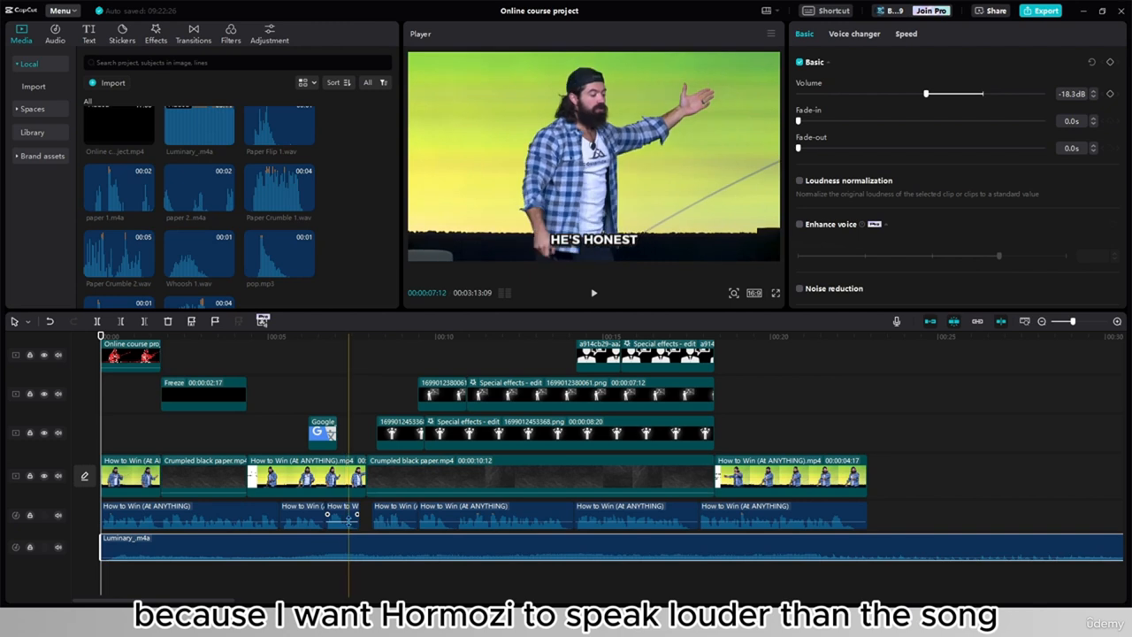
Step: Trim the Luminary song to the end of the video at 00:00:22:27, add a fade-out, and play the project through
left_click(867, 438)
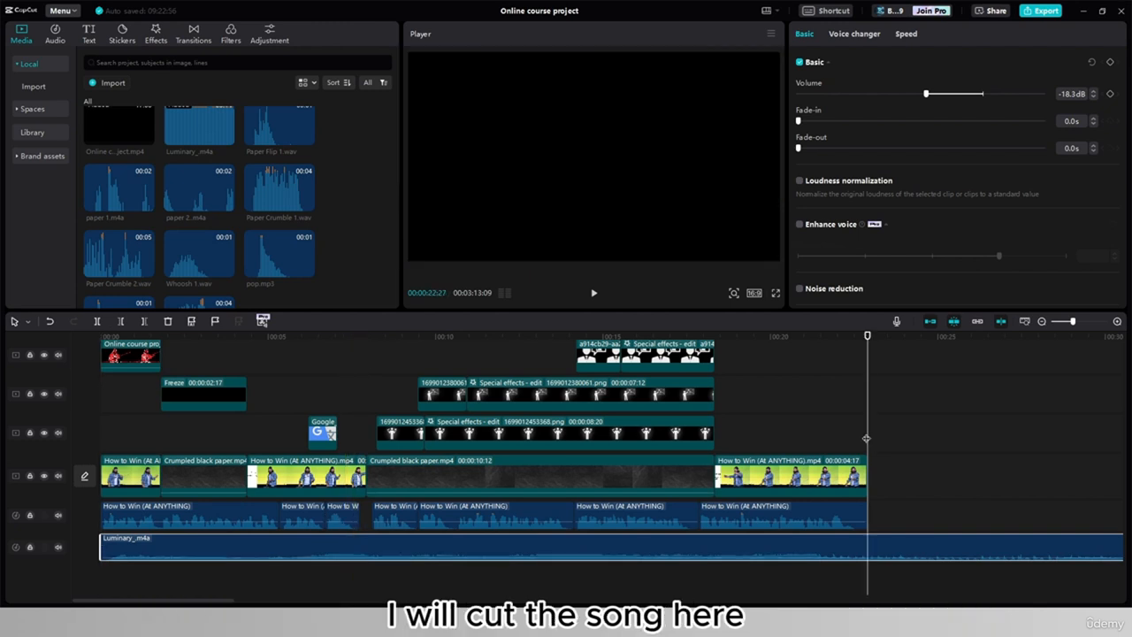
key("ctrl+b")
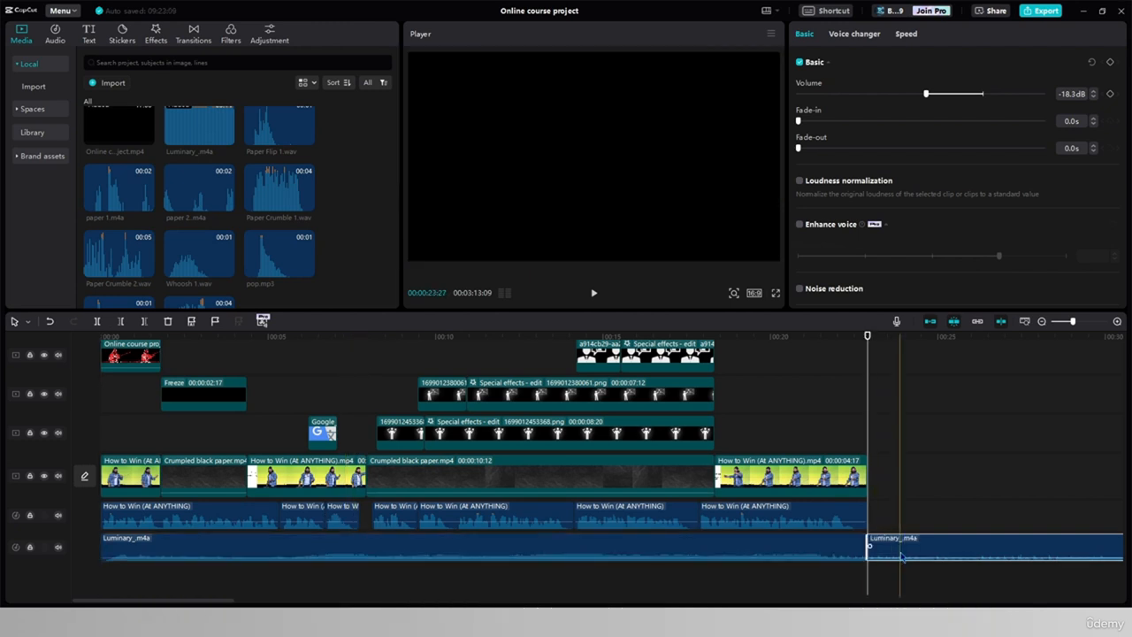
key("Delete")
left_click(849, 549)
left_click_drag(865, 541, 797, 546)
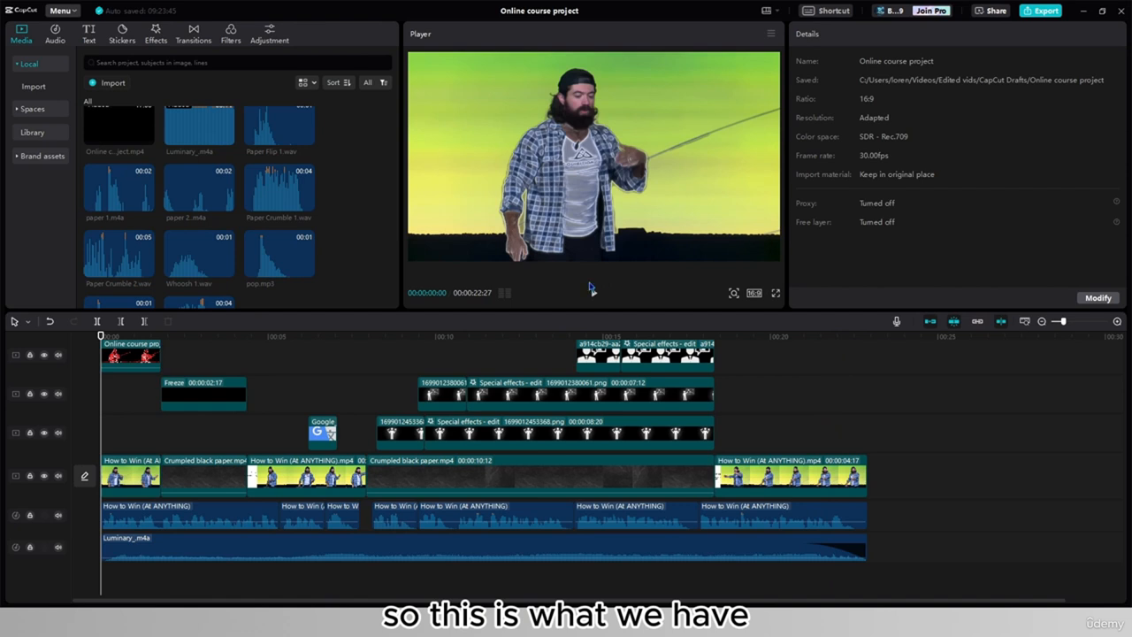
left_click(593, 292)
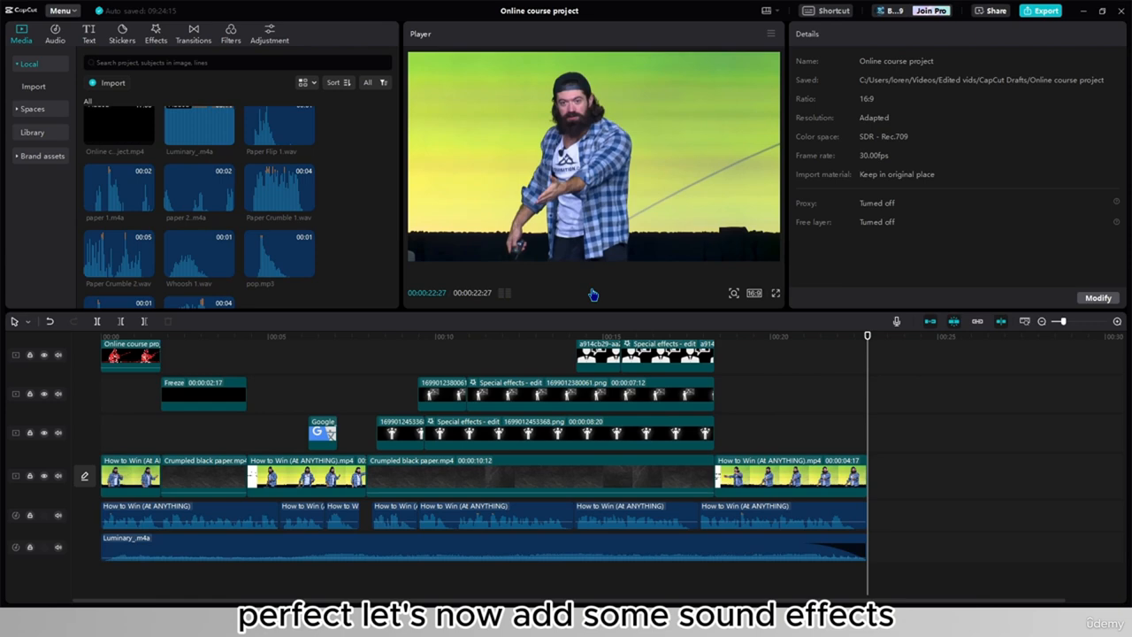
Step: Add the Paper Flip 1, paper 1, paper 2, Paper Crumble 1 and Paper Crumble 2 sounds beneath the song, starting at the first crumpled paper clip
left_click(270, 190)
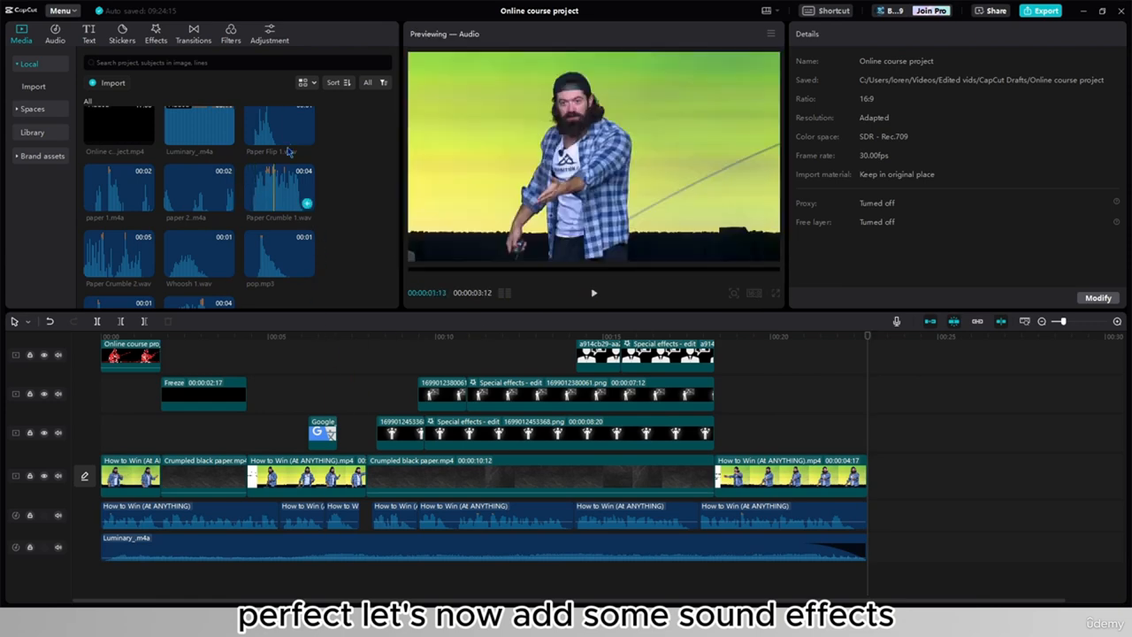
left_click_drag(131, 212, 128, 214)
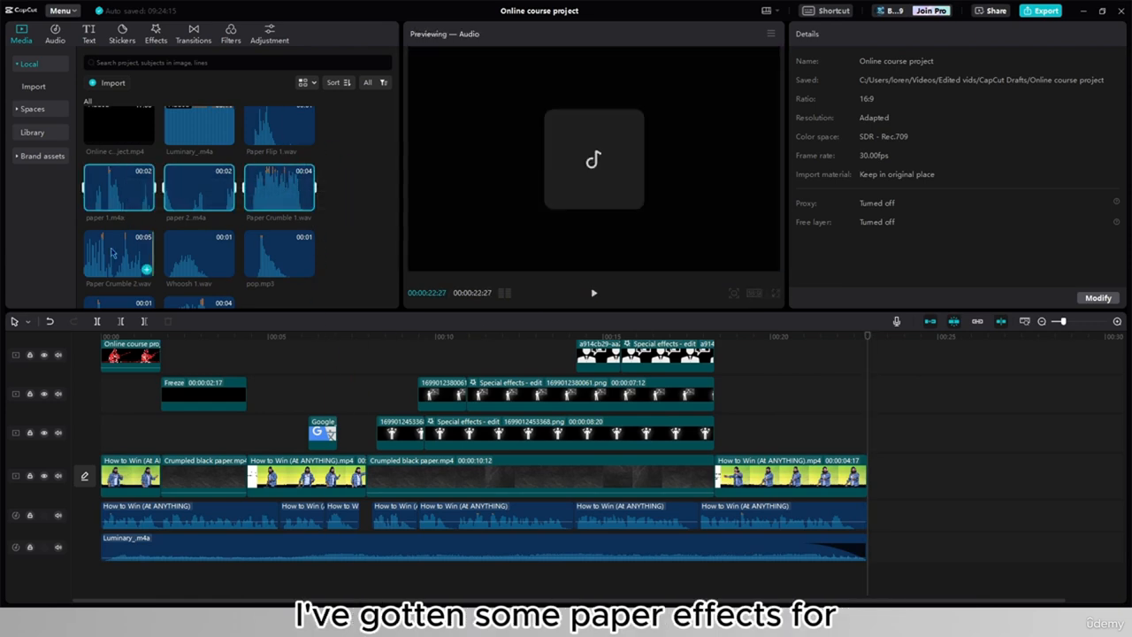
left_click_drag(283, 179, 162, 577)
left_click(186, 473)
left_click(442, 469)
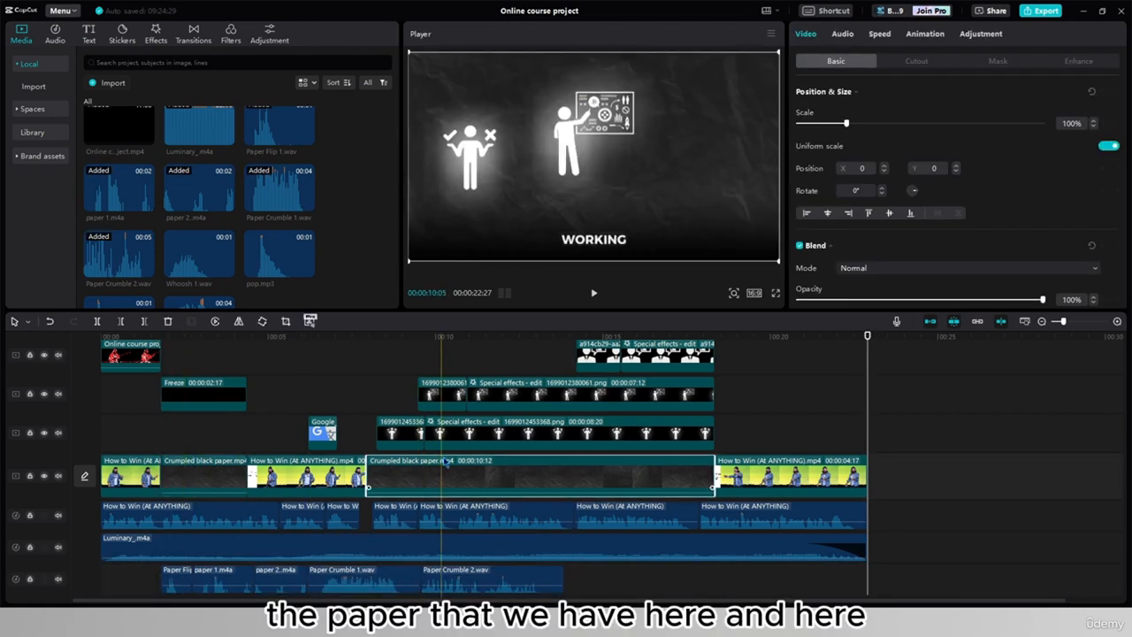
Step: Add the Whoosh 1, pop, Pop sound effect and Riser sounds together after the paper sounds on the same track
scroll(204, 215, "down", 2)
left_click(203, 215)
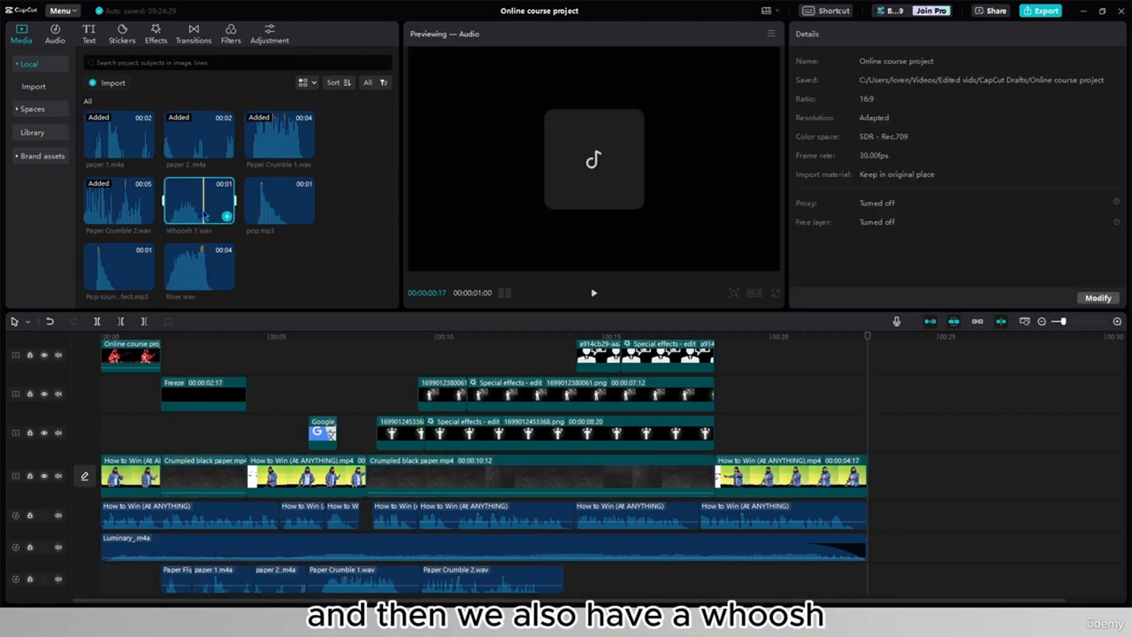
left_click(287, 259)
left_click(193, 211)
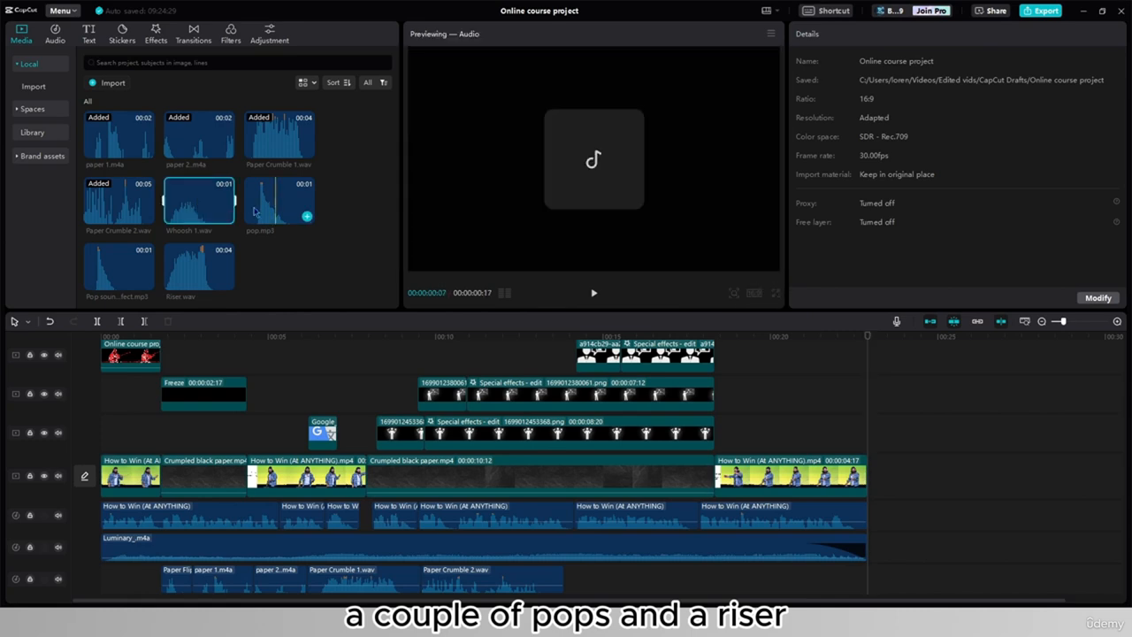
left_click(276, 207, "ctrl")
left_click(151, 274, "ctrl")
left_click(191, 276, "ctrl")
left_click_drag(192, 276, 571, 575)
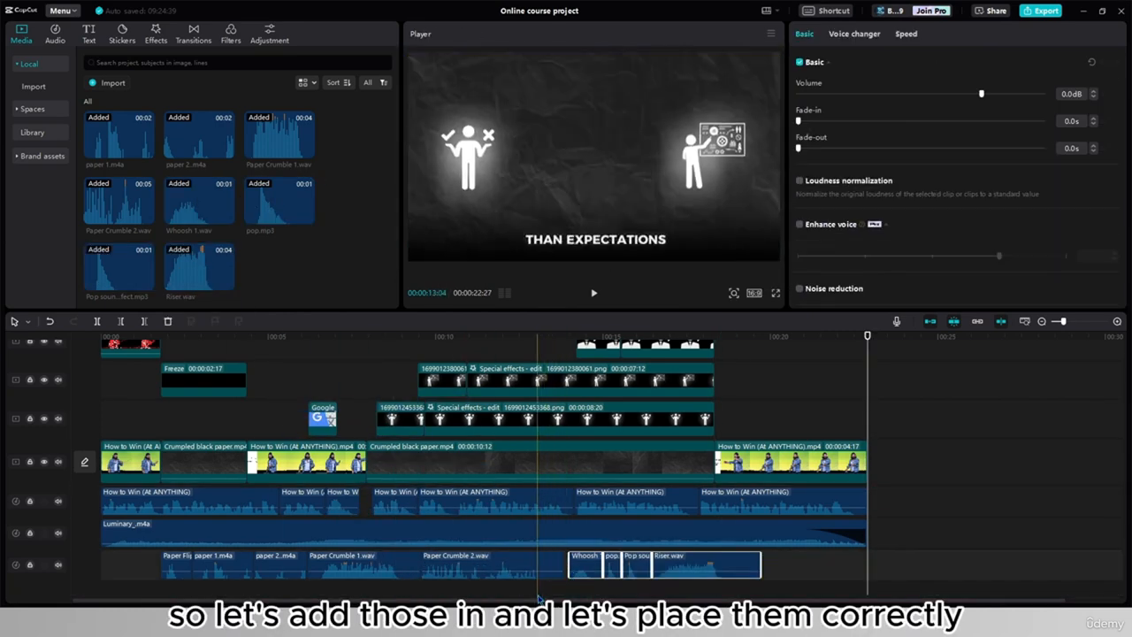
left_click(532, 581)
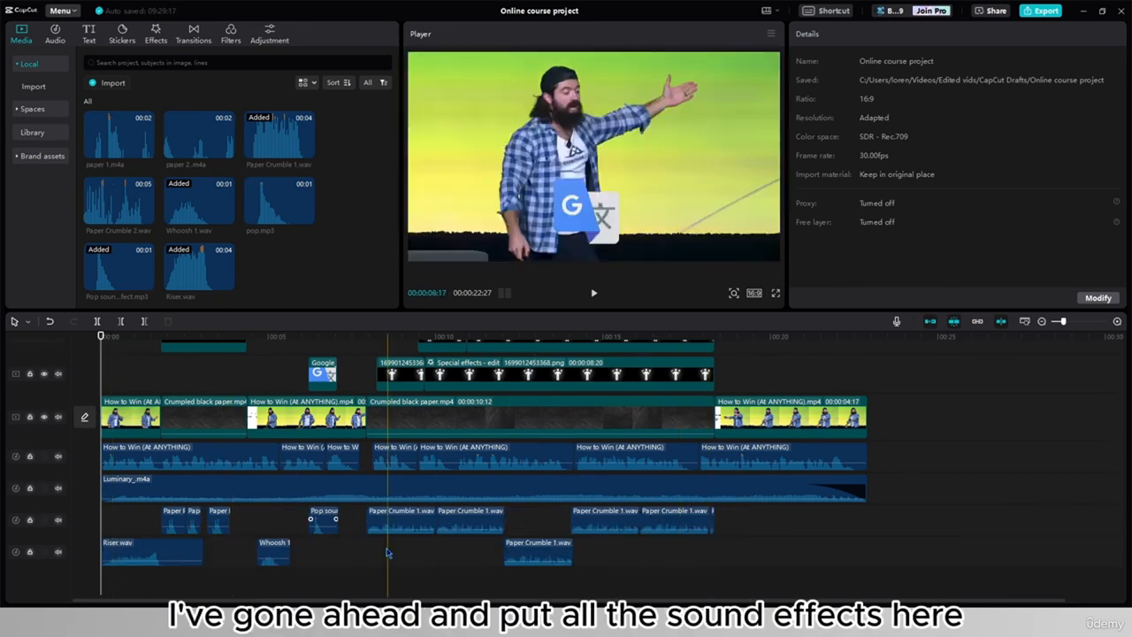
Step: Combine the repeated Paper Crumble 1 sounds beneath the second crumpled paper clip into one compound clip with a fade-out of about 0.6 s
left_click(476, 522)
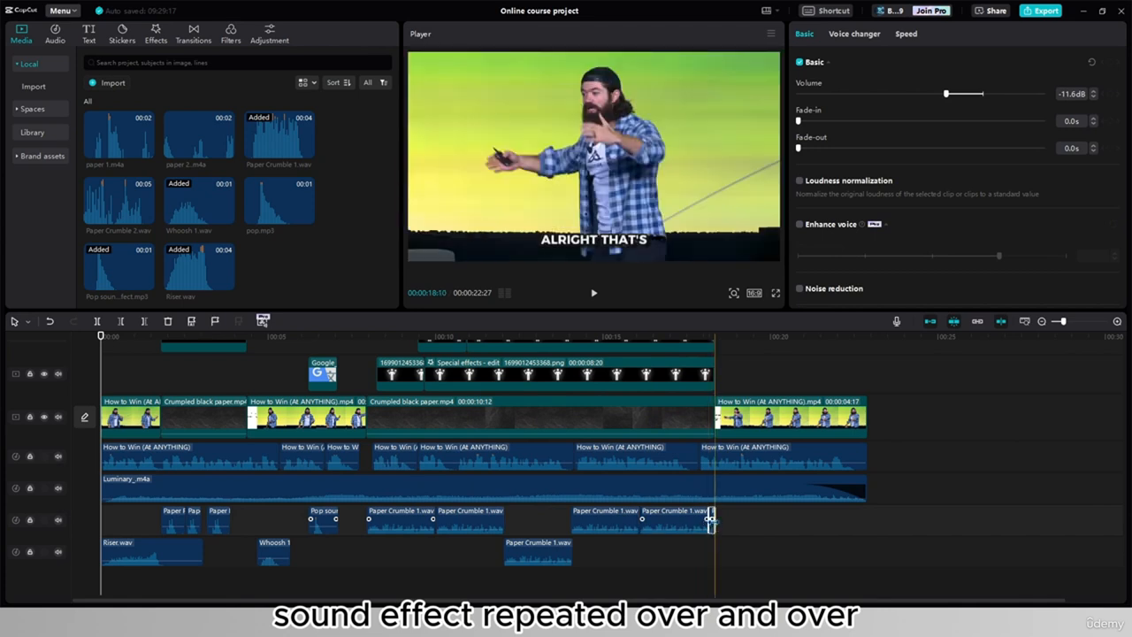
left_click_drag(720, 556, 371, 520)
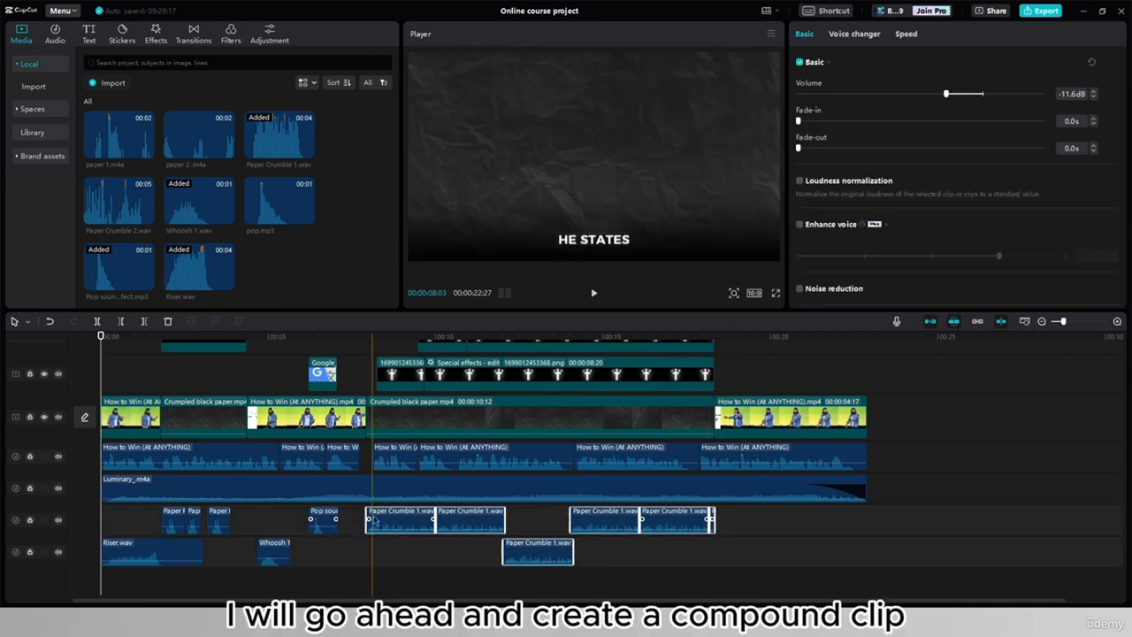
key("alt+g")
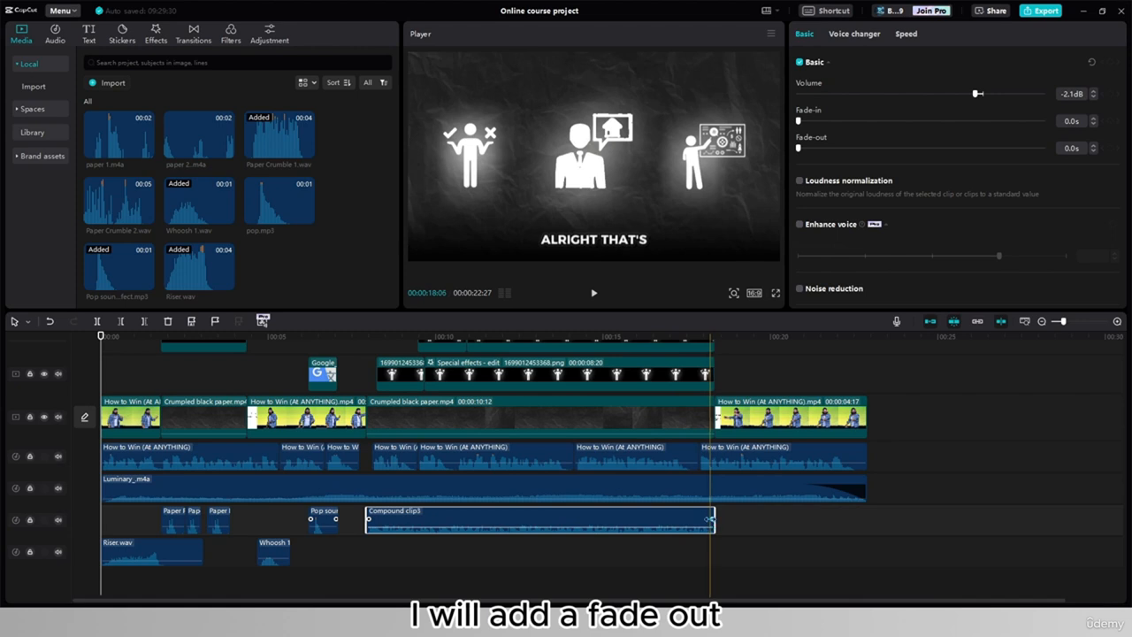
left_click_drag(702, 520, 696, 520)
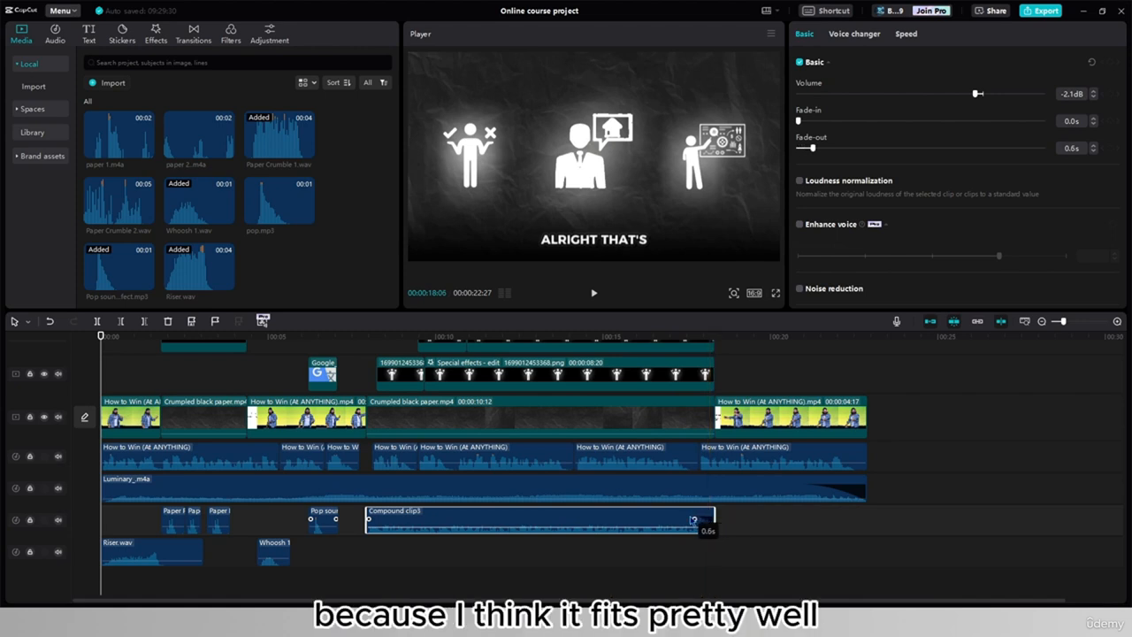
Step: Lower the volume of the Pop sound effect beneath the Google Translate image to about -1.8 dB
left_click(316, 523)
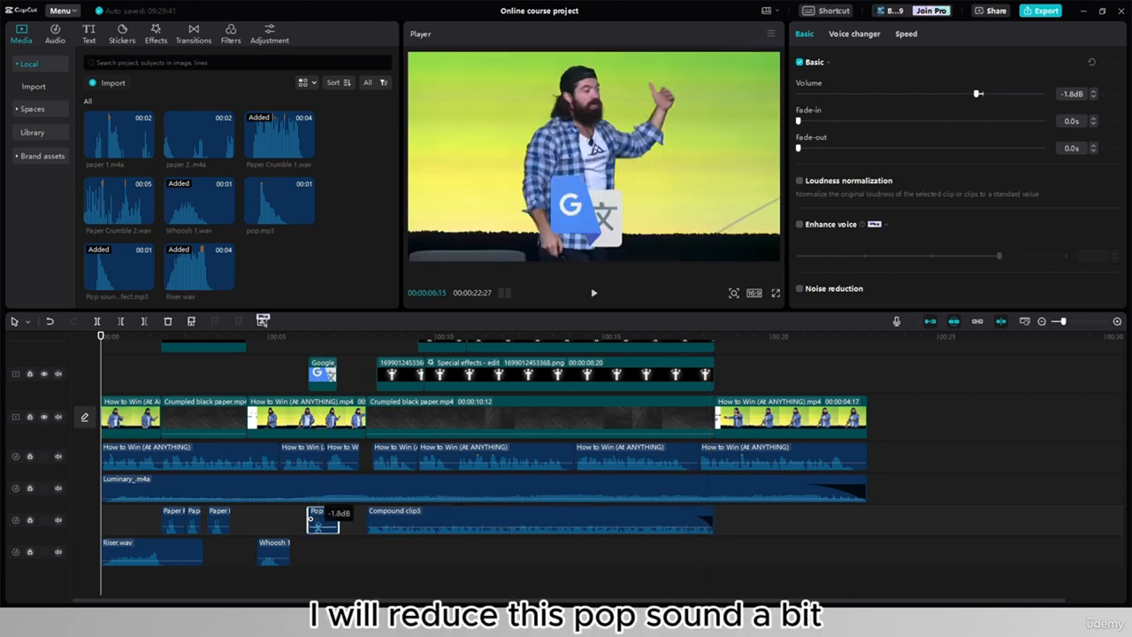
left_click(287, 518)
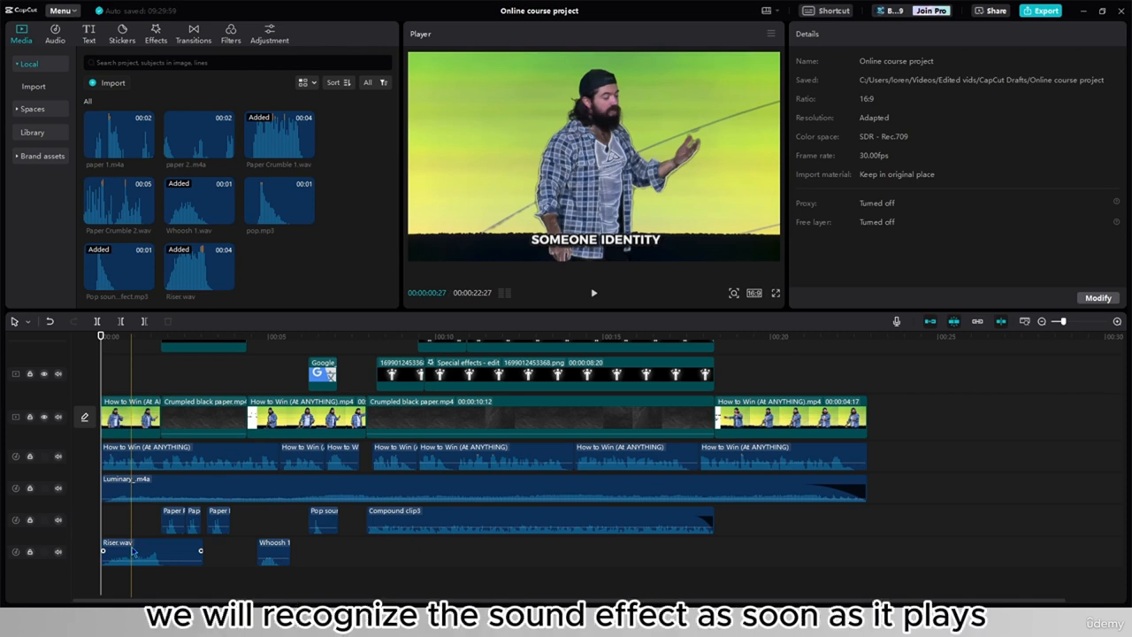
Step: Review the paper, whoosh, pop and paper crumble sounds against their matching visuals, and return to the start of the timeline
left_click(174, 520)
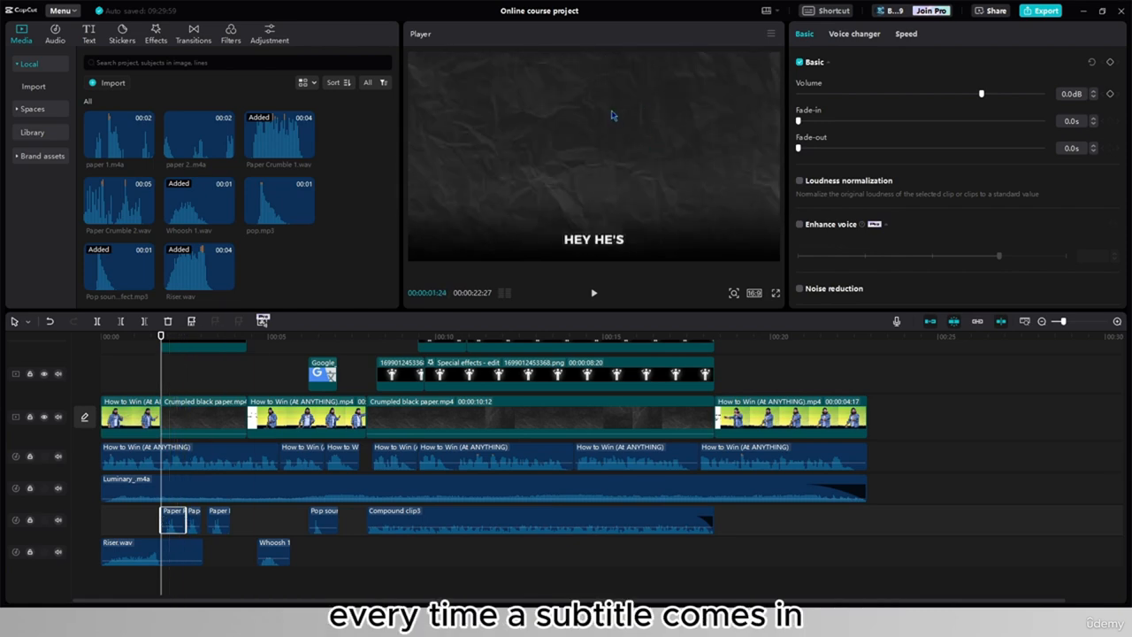
left_click(255, 529)
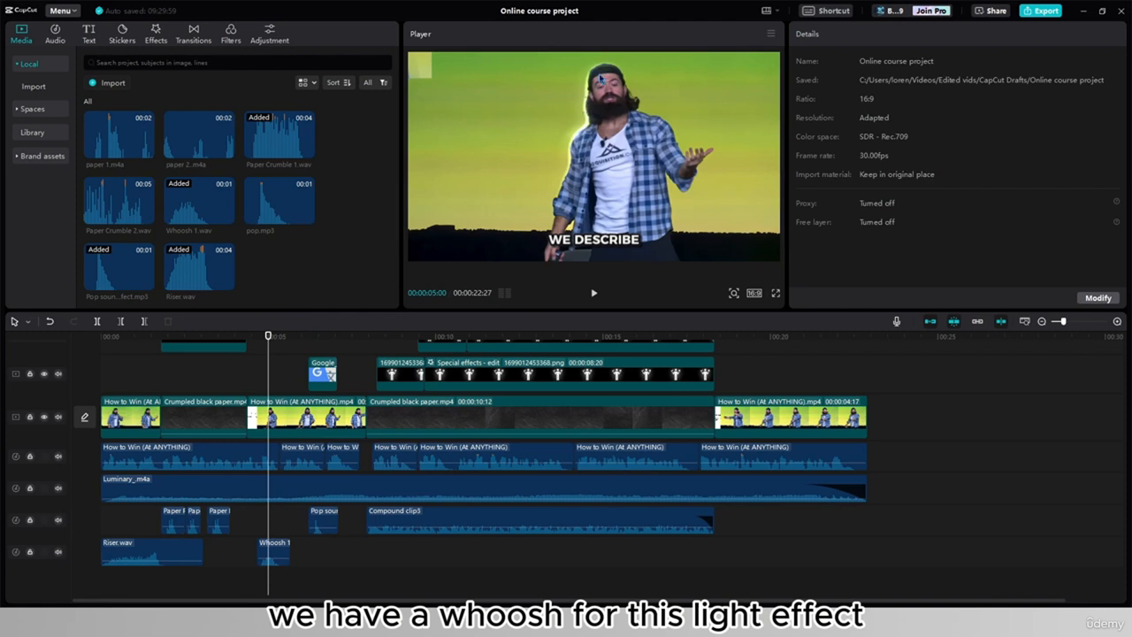
key("space")
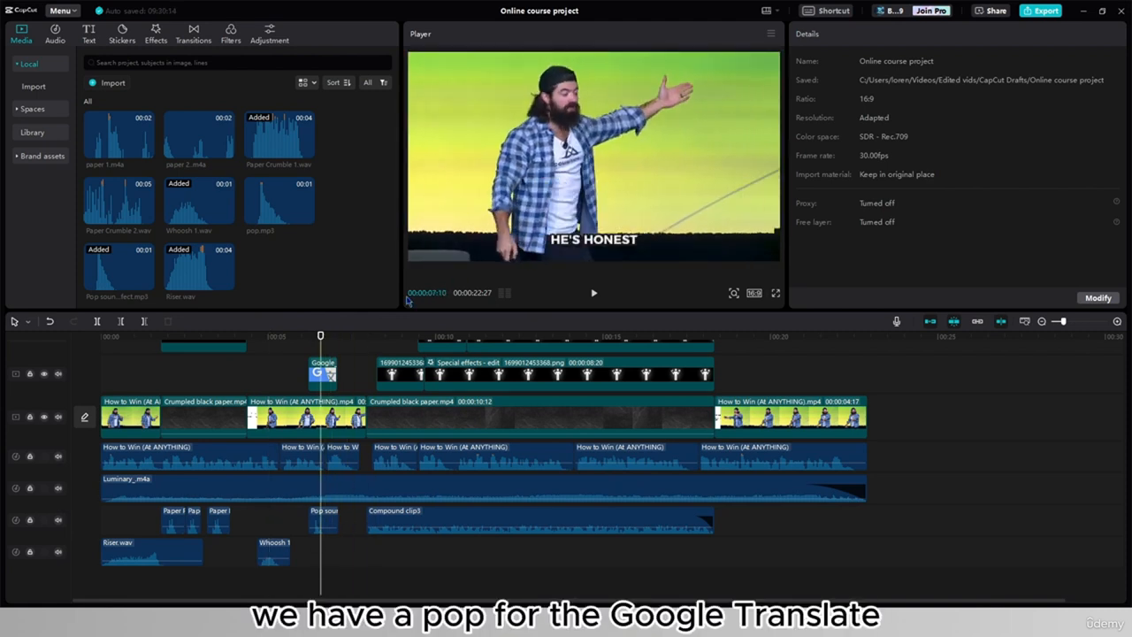
left_click(429, 561)
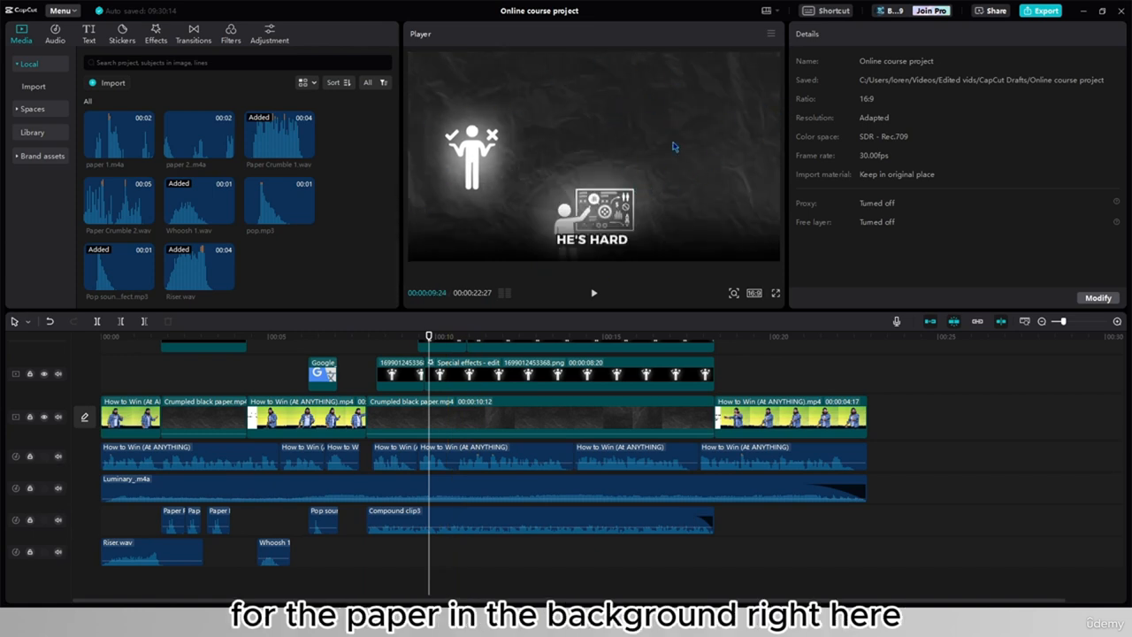
key("Home")
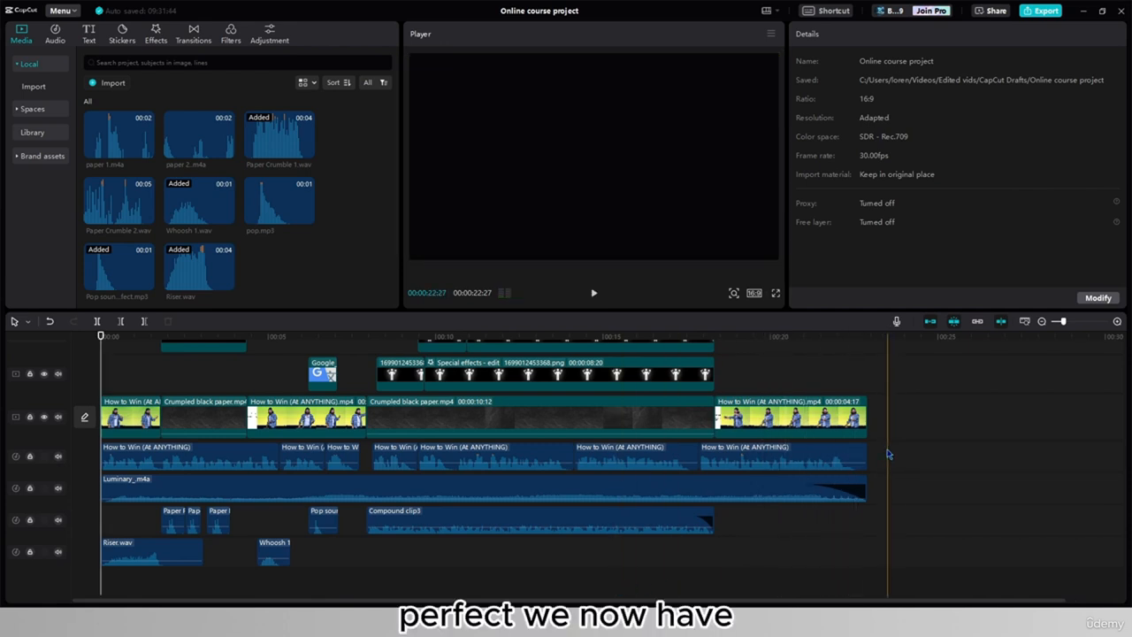
left_click(849, 458)
left_click(892, 460)
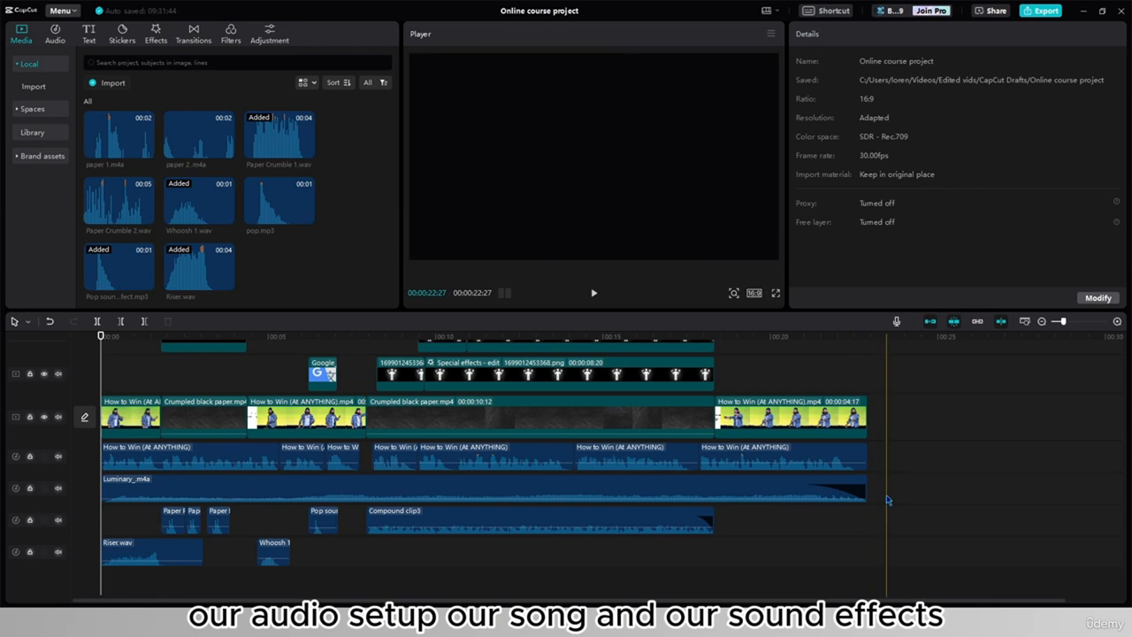
left_click(858, 501)
left_click_drag(774, 529, 111, 554)
left_click(93, 534)
left_click_drag(212, 520, 354, 553)
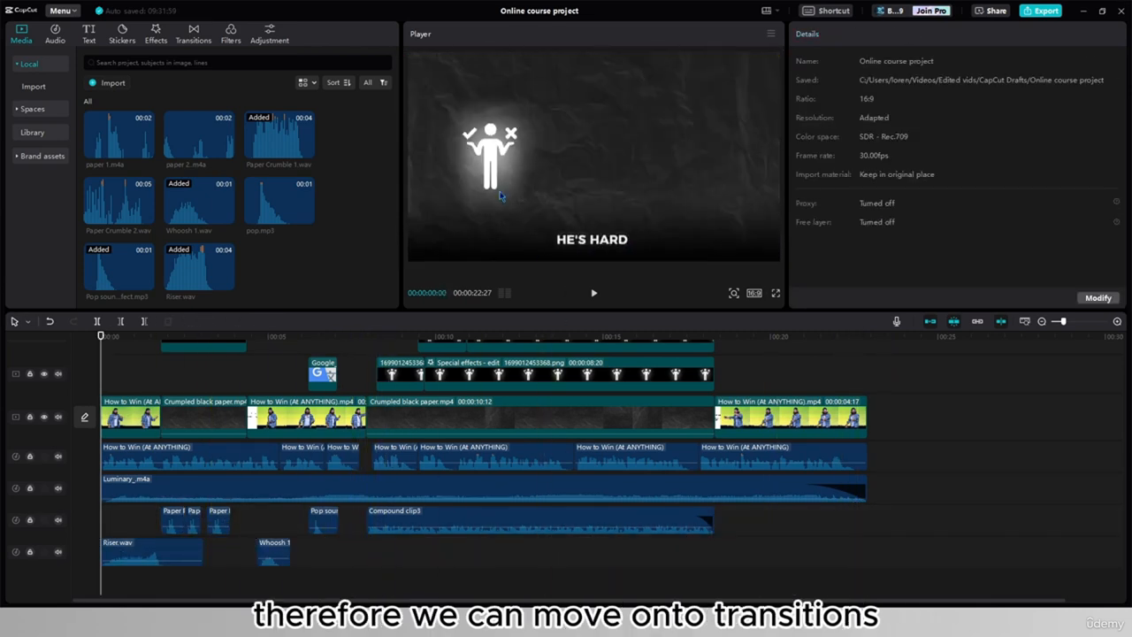